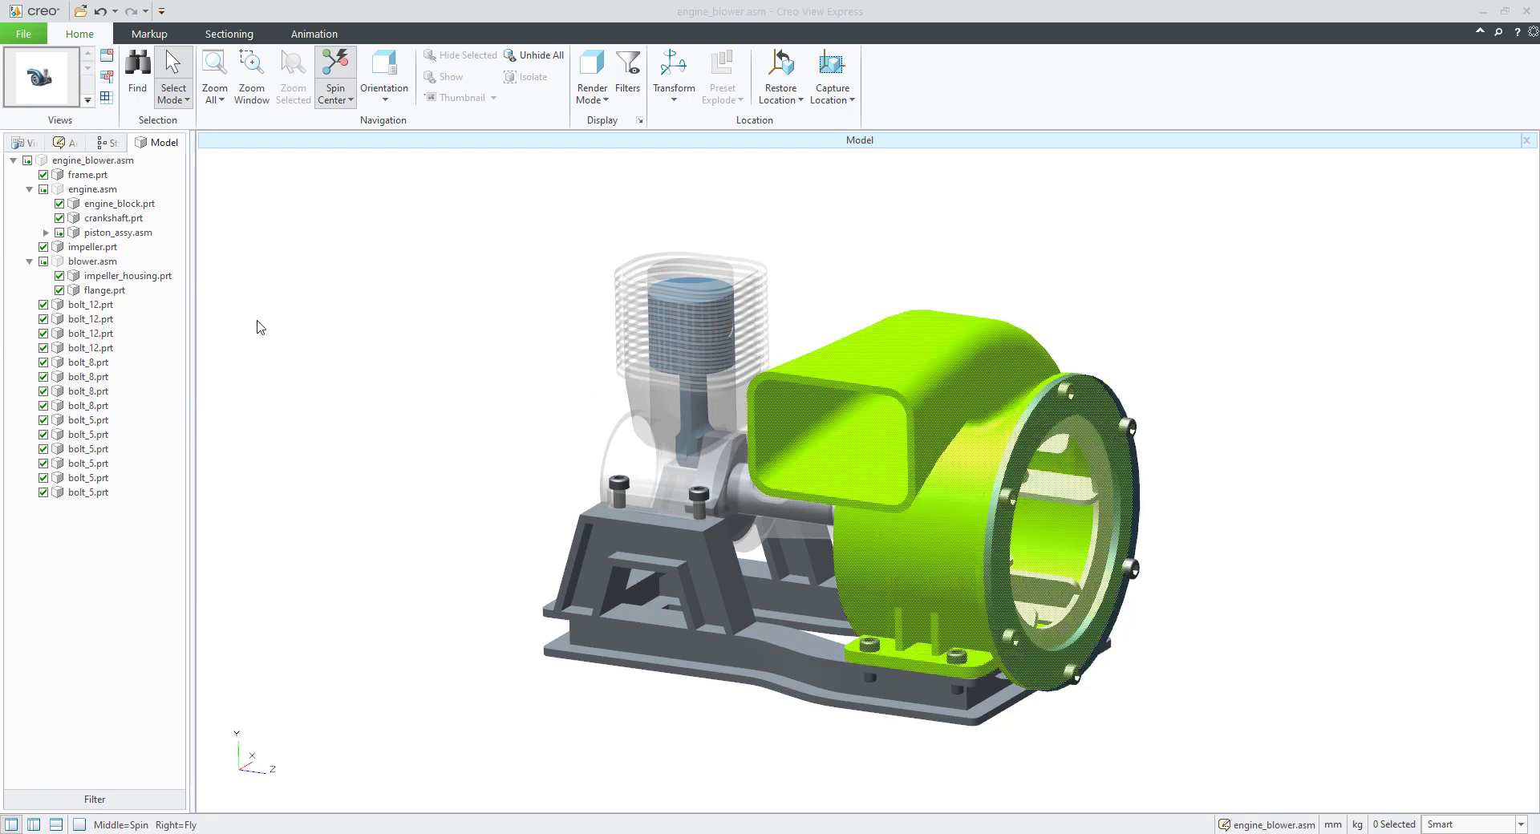
Create a section through the engine blower assembly, cutting away the blower side
{"action": "left_click", "coordinate": [228, 37]}
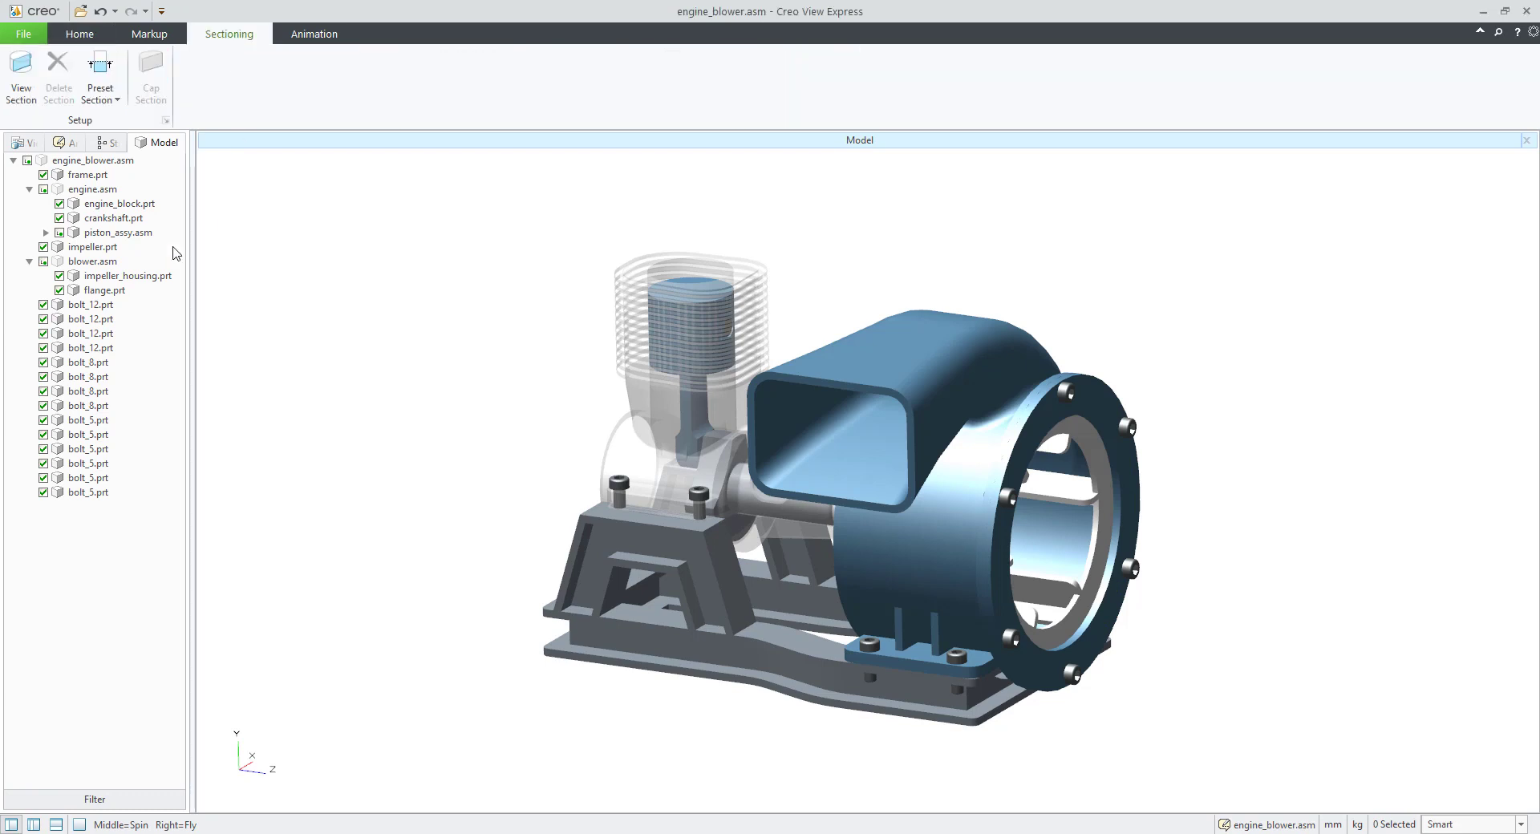
{"action": "left_click", "coordinate": [22, 96]}
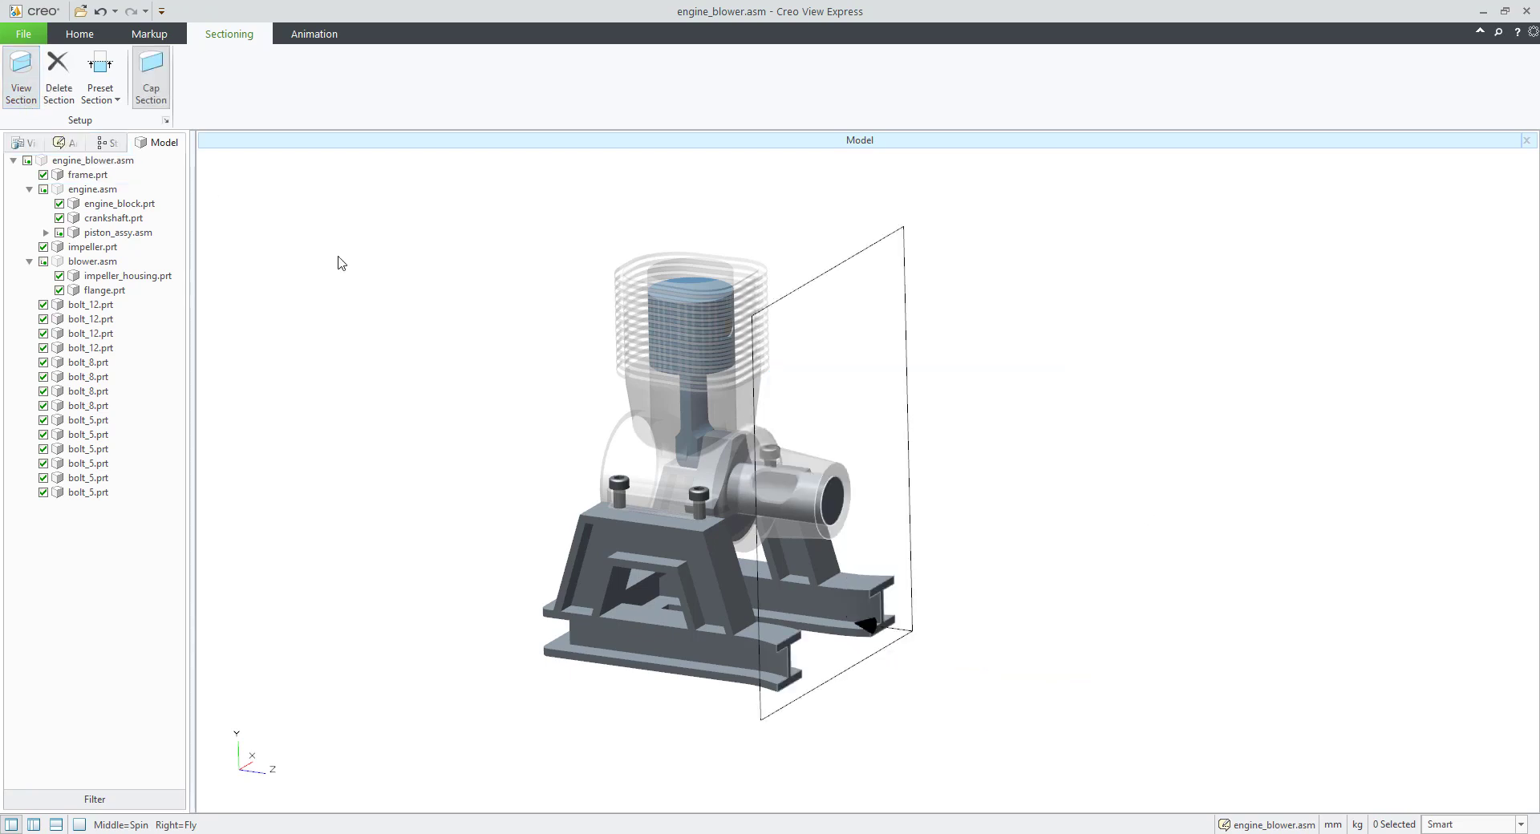
{"action": "mouse_move", "coordinate": [453, 290]}
{"action": "middle_mouse_down"}
{"action": "mouse_move", "coordinate": [479, 297]}
{"action": "mouse_move", "coordinate": [469, 287]}
{"action": "middle_mouse_up"}
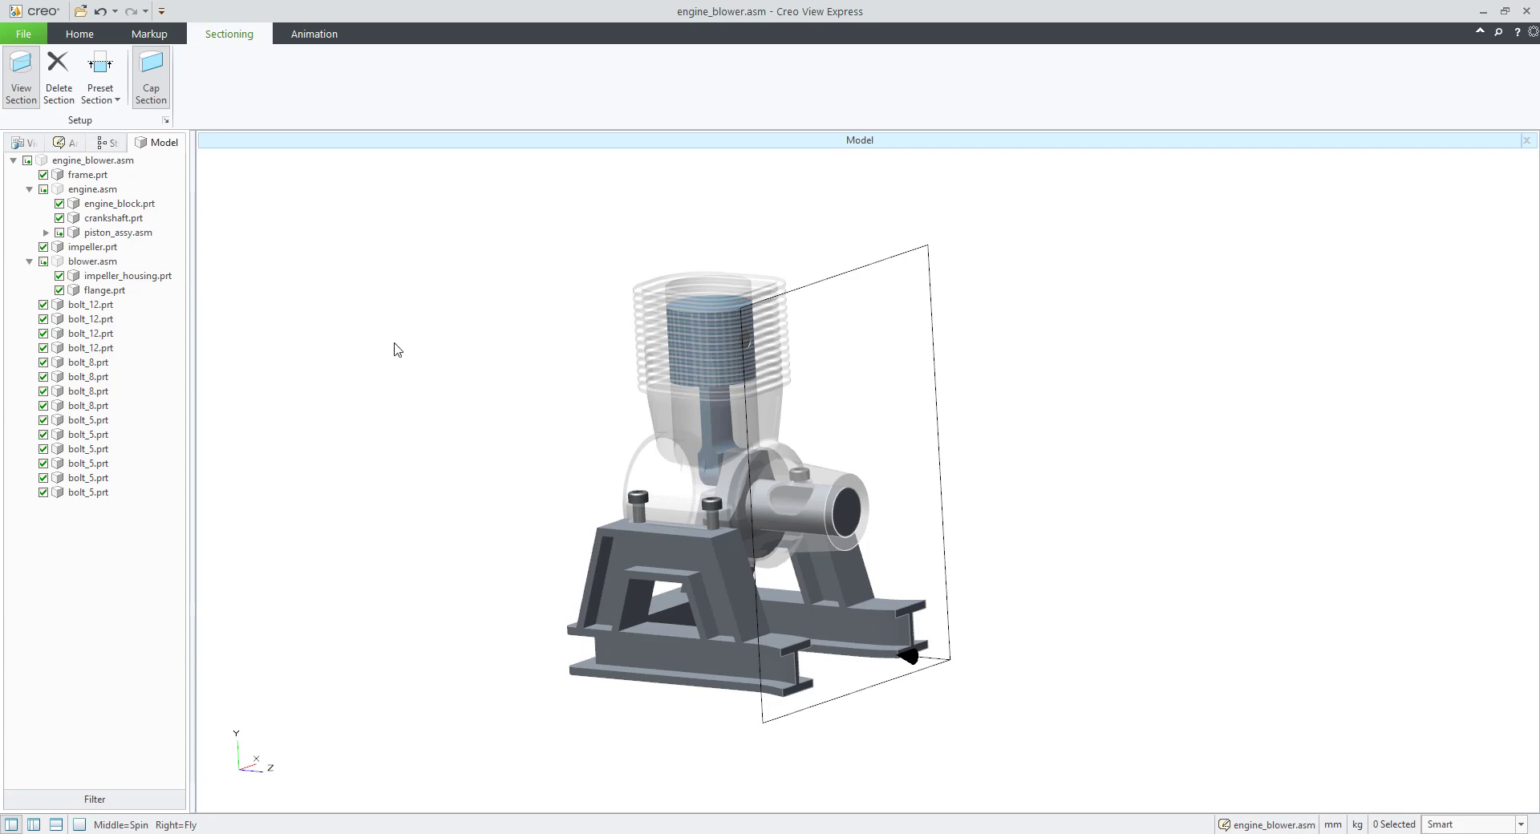
{"action": "scroll", "coordinate": [850, 515], "scroll_direction": "up", "scroll_amount": 4}
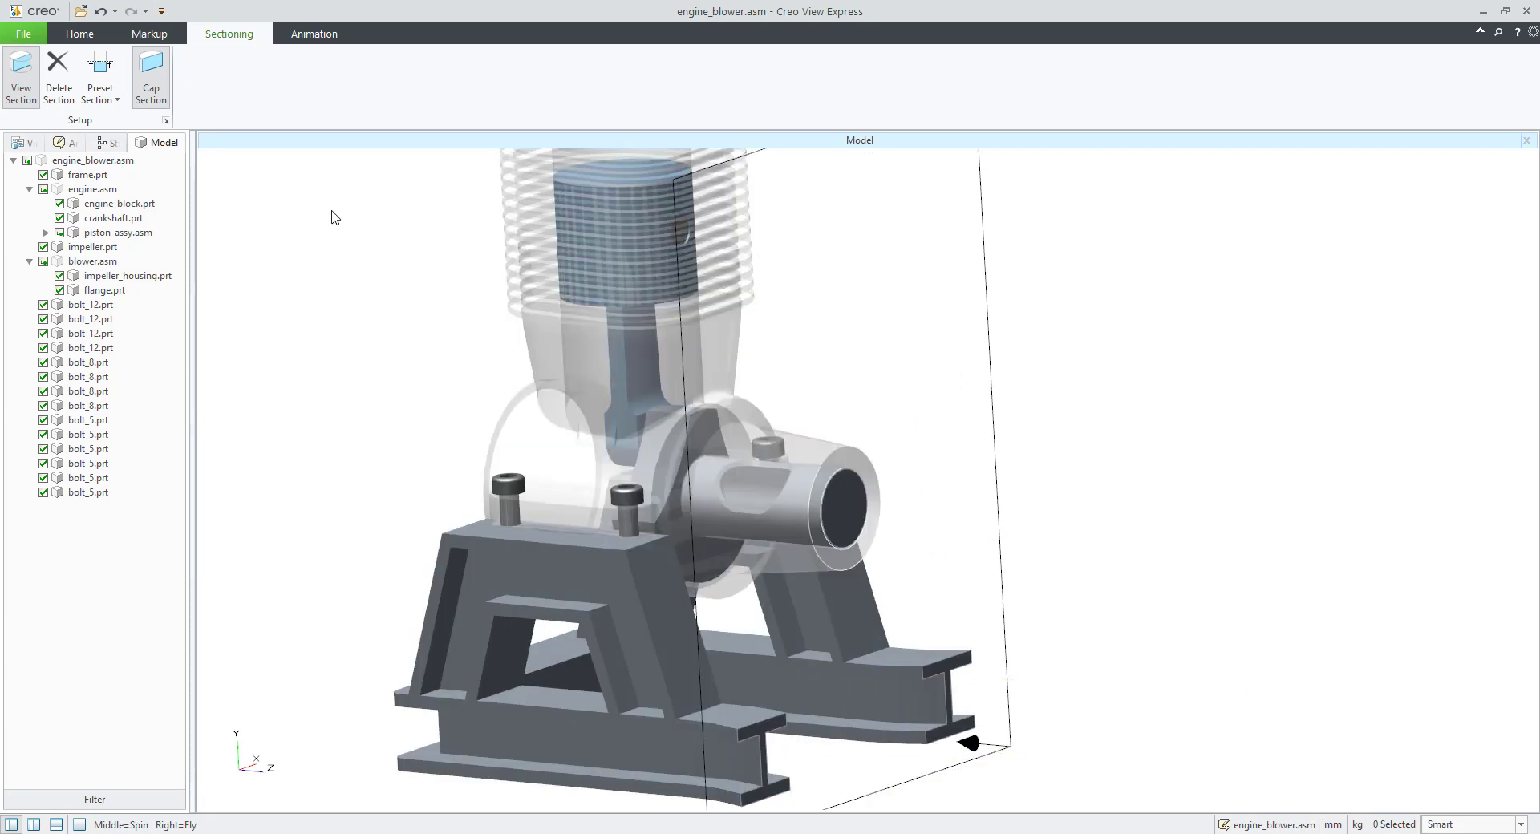
Toggle capping of the section off and on again to compare how the cut parts are displayed
{"action": "left_click", "coordinate": [146, 89]}
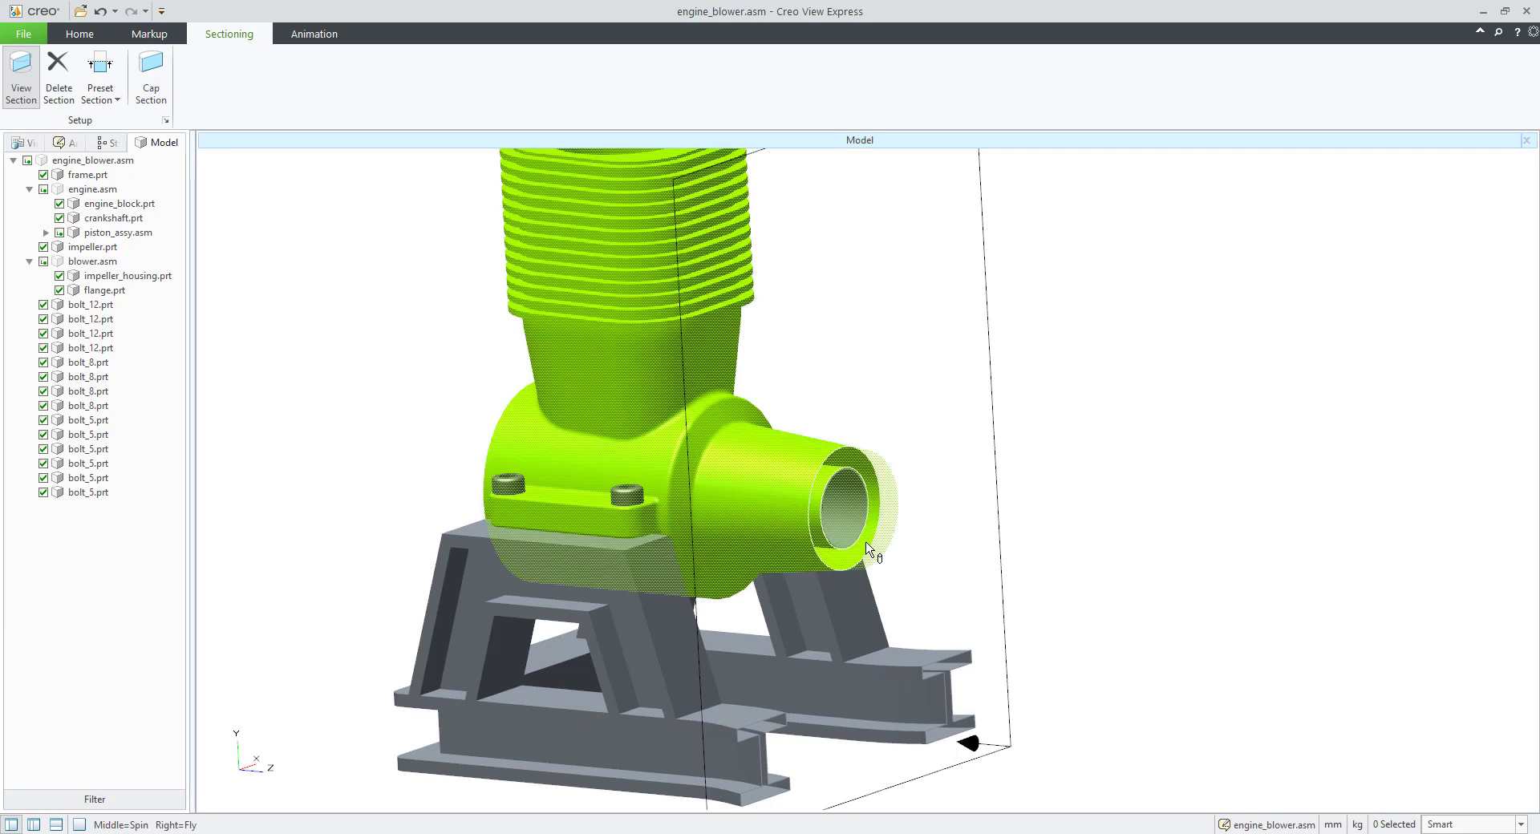
{"action": "left_click", "coordinate": [156, 80]}
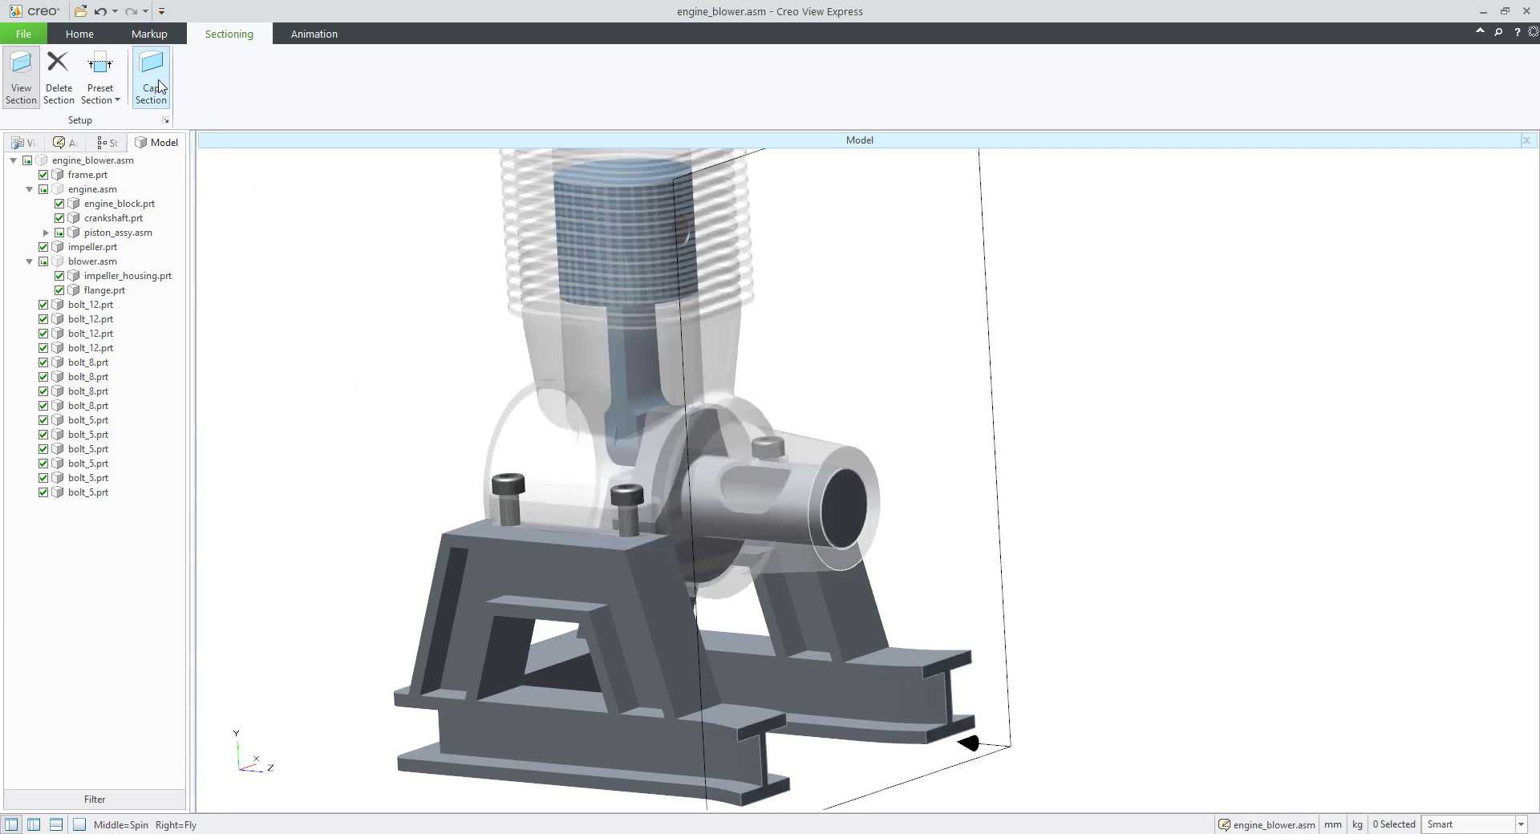
{"action": "scroll", "coordinate": [1075, 663], "scroll_direction": "down", "scroll_amount": 2}
{"action": "scroll", "coordinate": [976, 633], "scroll_direction": "up", "scroll_amount": 6}
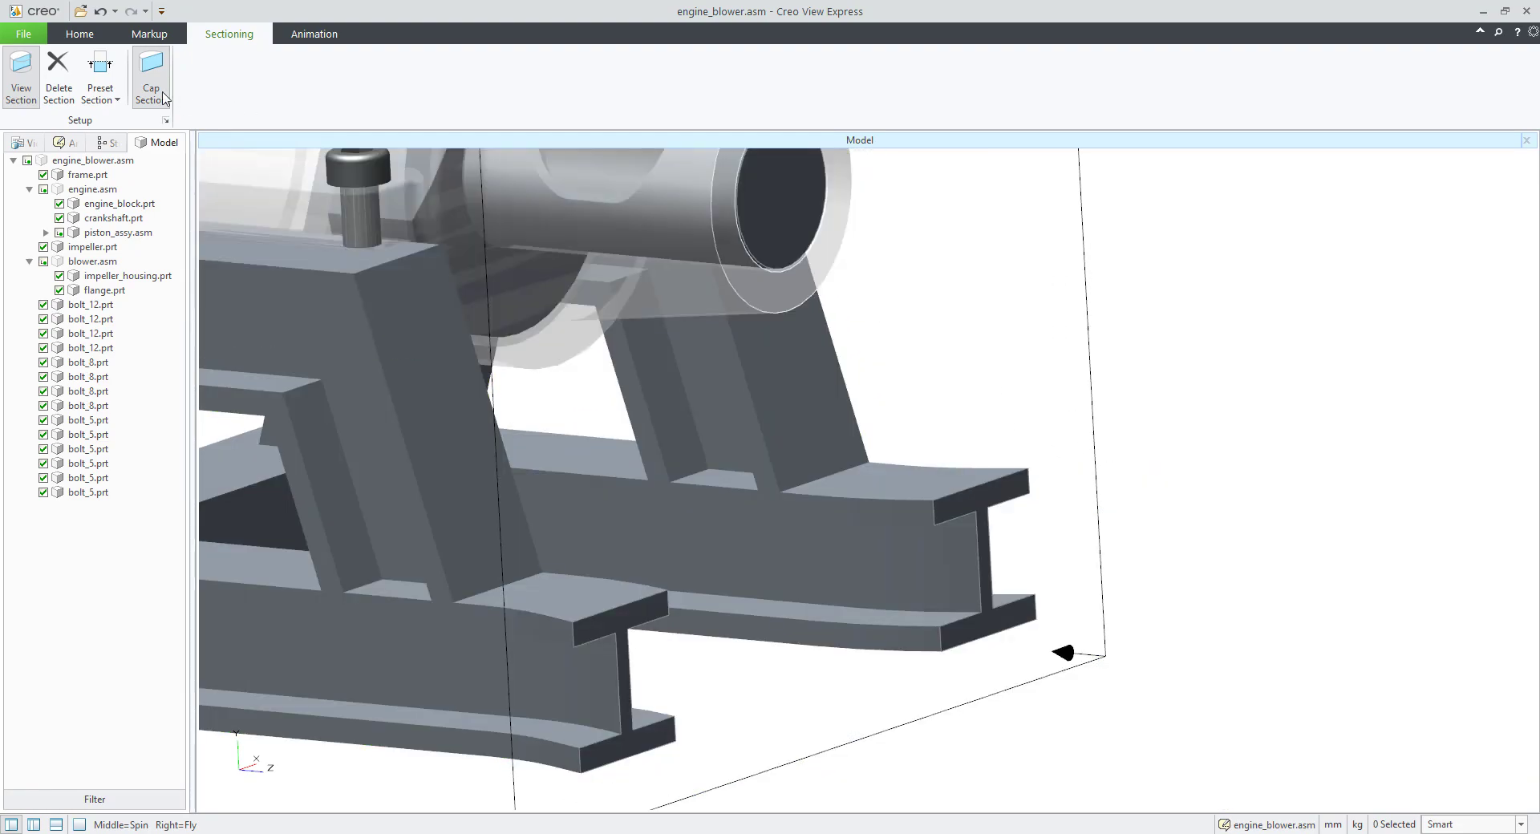
{"action": "left_click", "coordinate": [149, 78]}
{"action": "scroll", "coordinate": [1021, 713], "scroll_direction": "down", "scroll_amount": 5}
{"action": "middle_click_drag", "start_coordinate": [954, 629], "coordinate": [882, 454]}
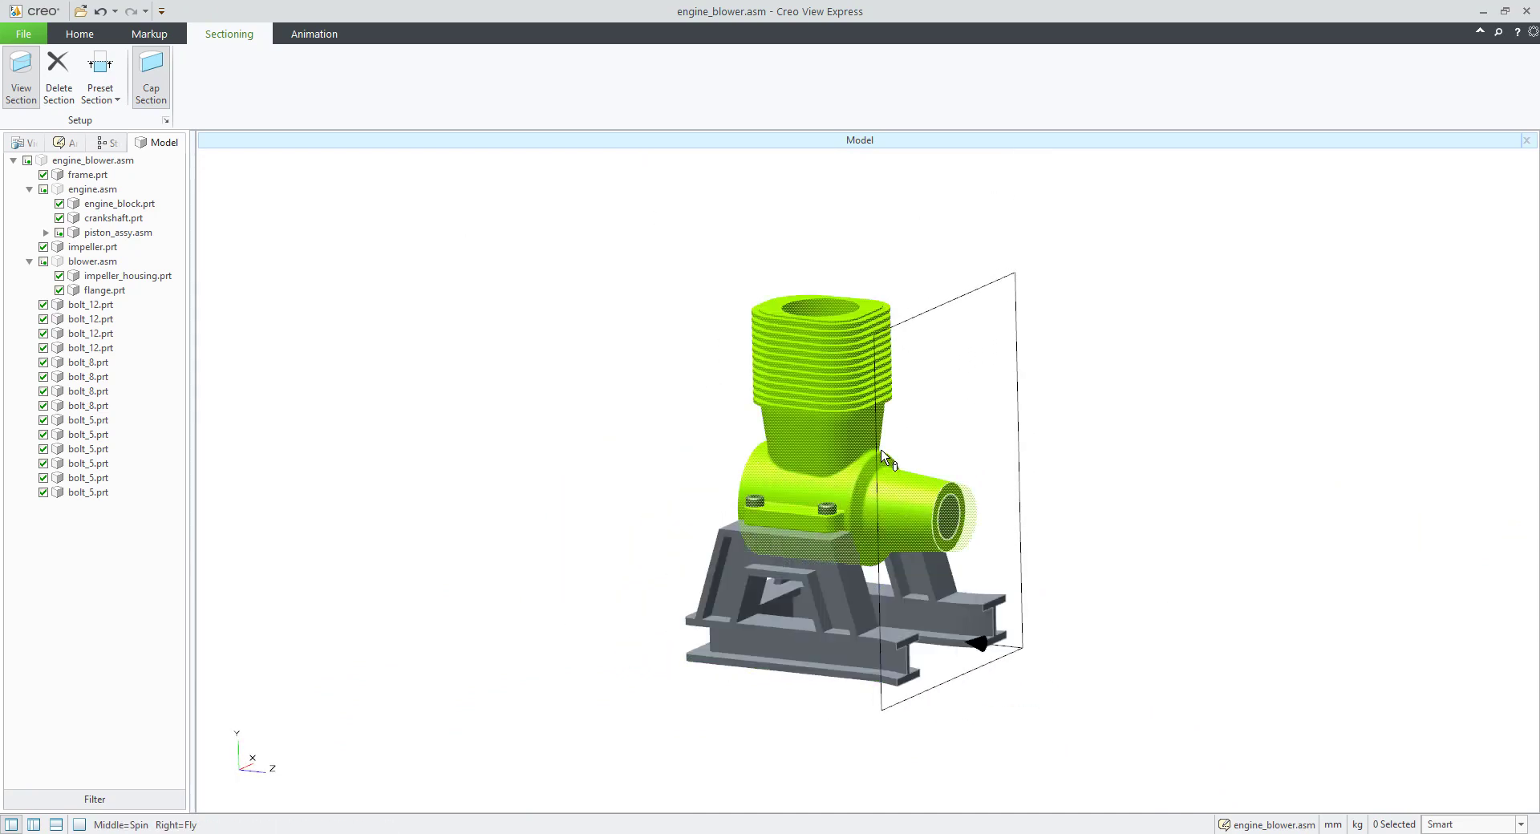
Move the section plane along its normal into the blower housing, to about Z 103.5 mm
{"action": "left_click", "coordinate": [931, 313]}
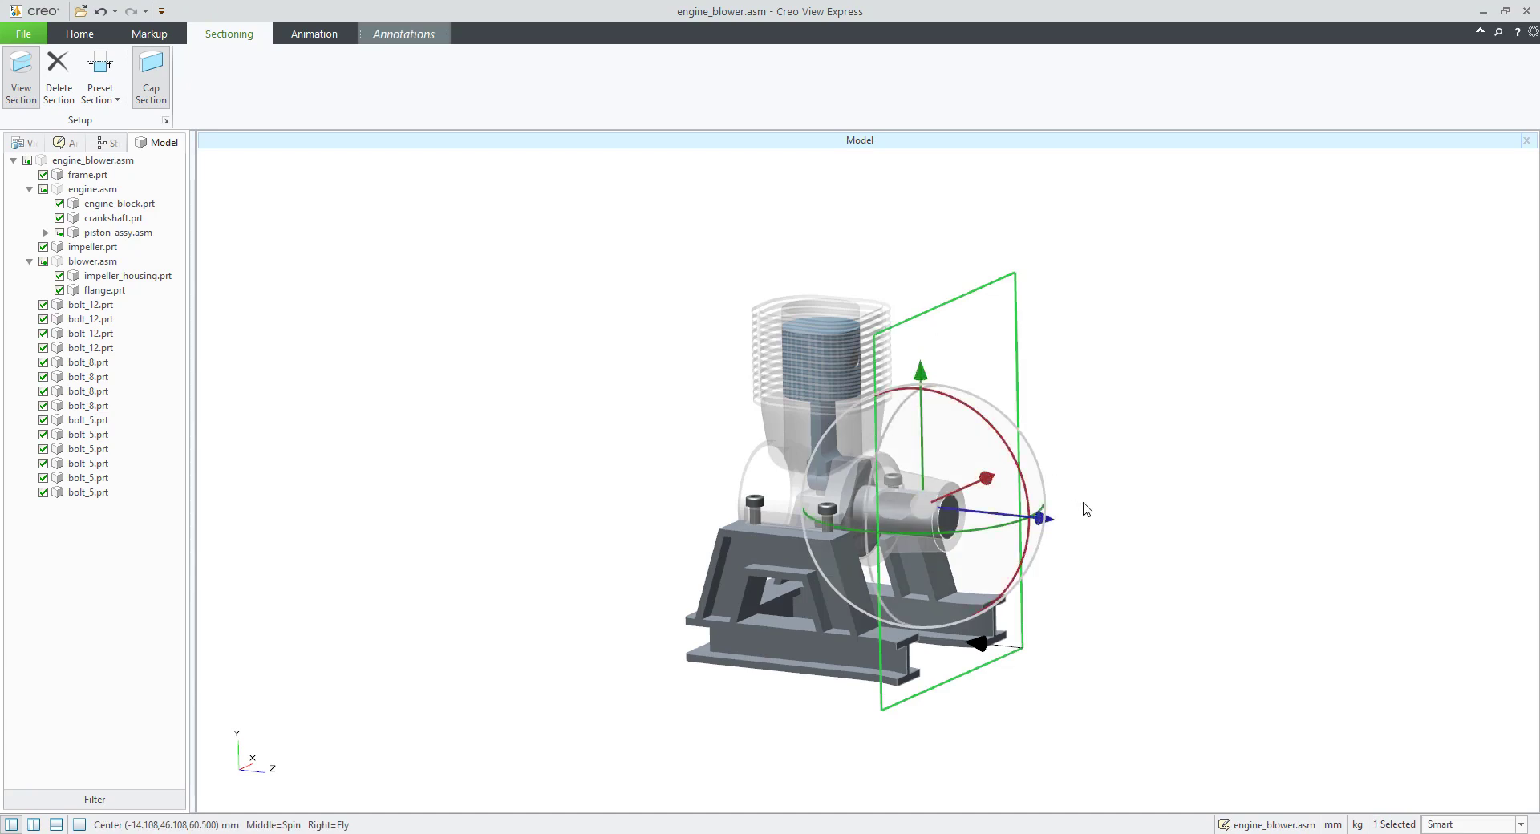
{"action": "left_click_drag", "start_coordinate": [996, 515], "coordinate": [1147, 536]}
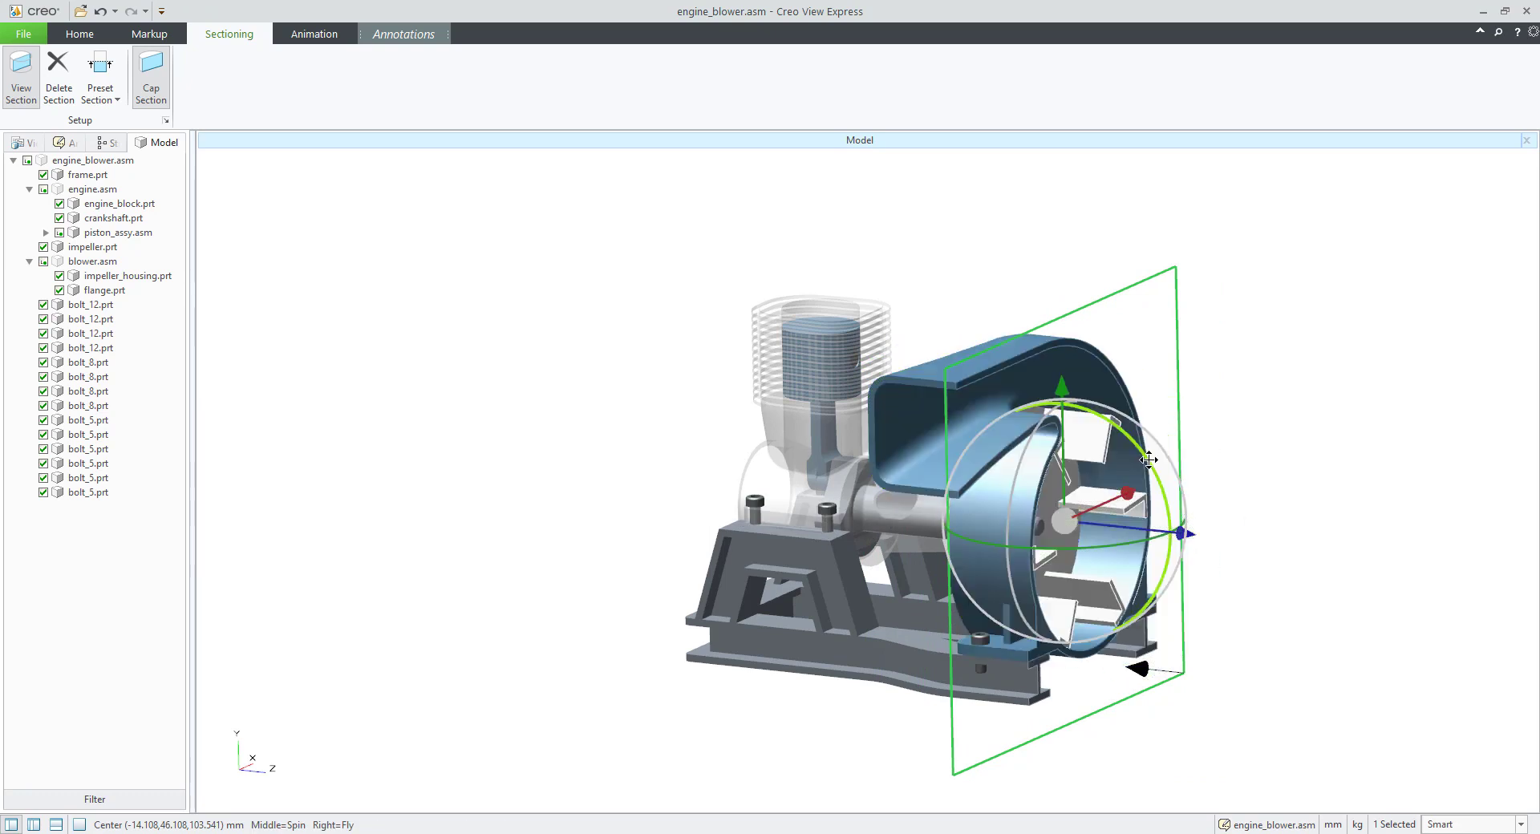
{"action": "left_click", "coordinate": [1167, 481]}
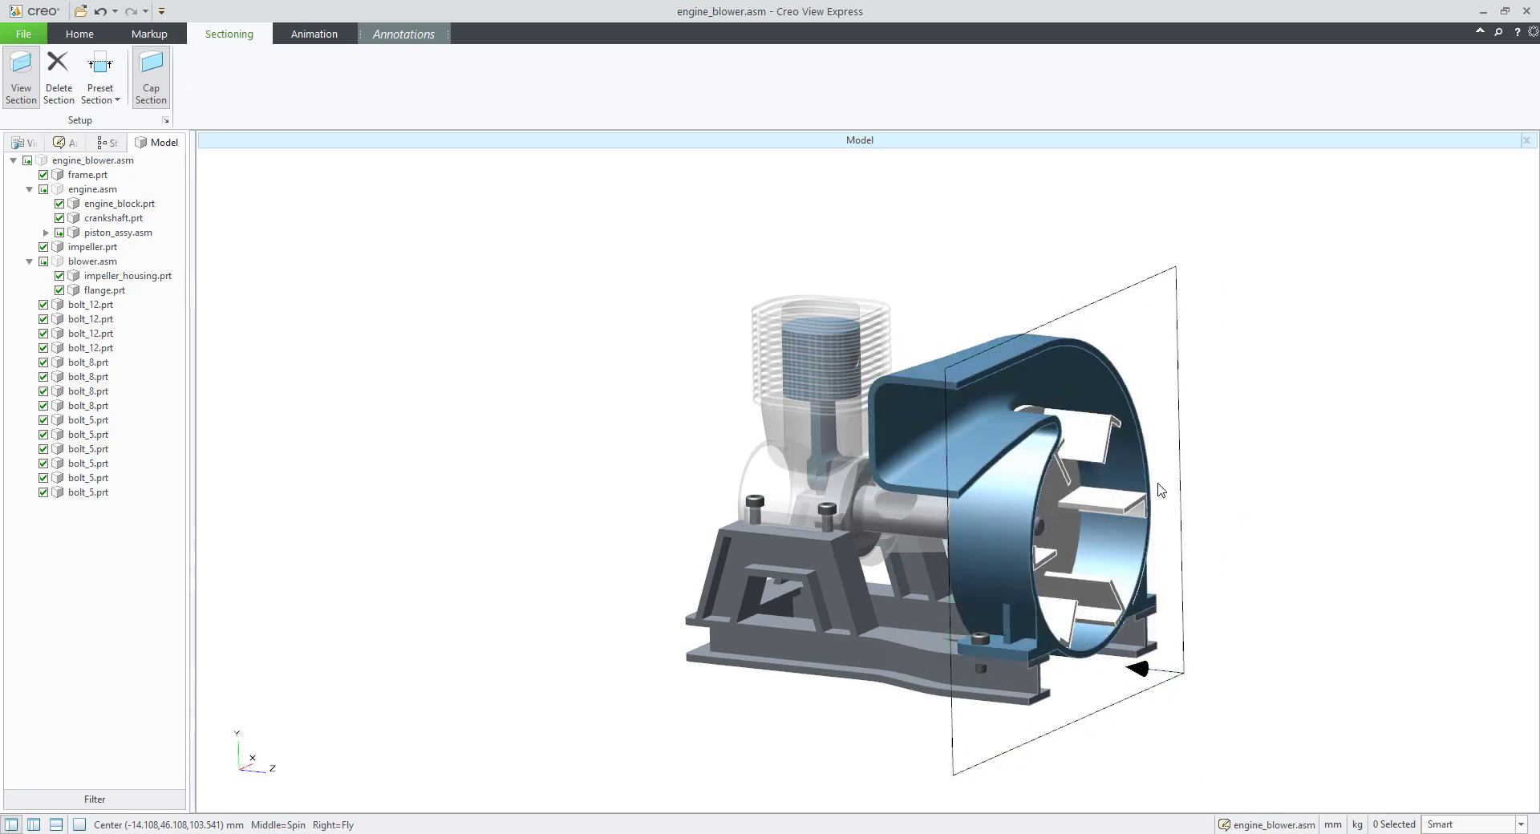
Tilt the section plane about its red X axis so it cuts obliquely through the blower housing and impeller
{"action": "left_click", "coordinate": [1179, 409]}
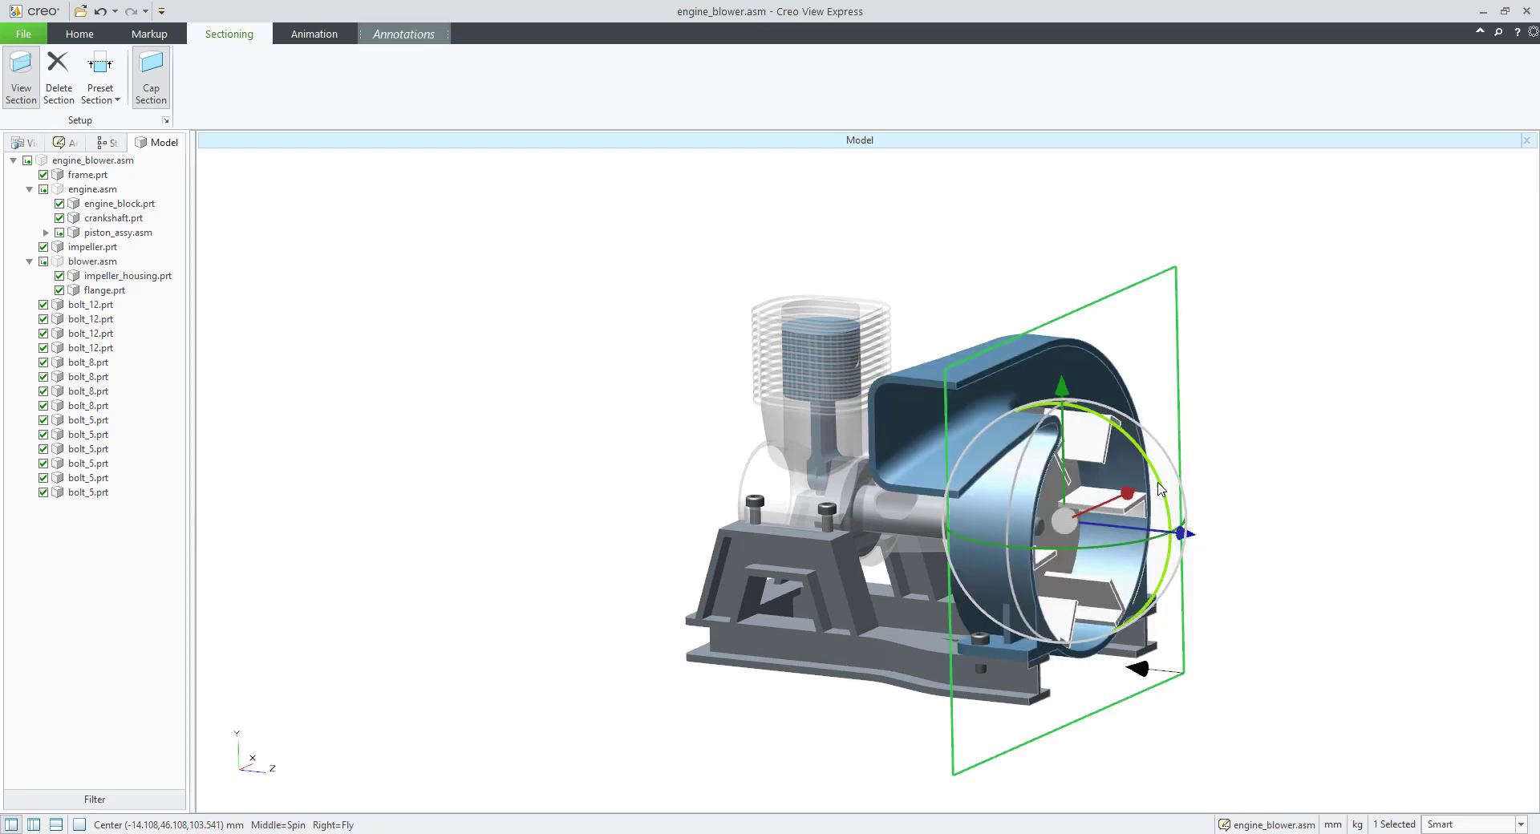
{"action": "left_click_drag", "start_coordinate": [1159, 482], "coordinate": [1066, 537]}
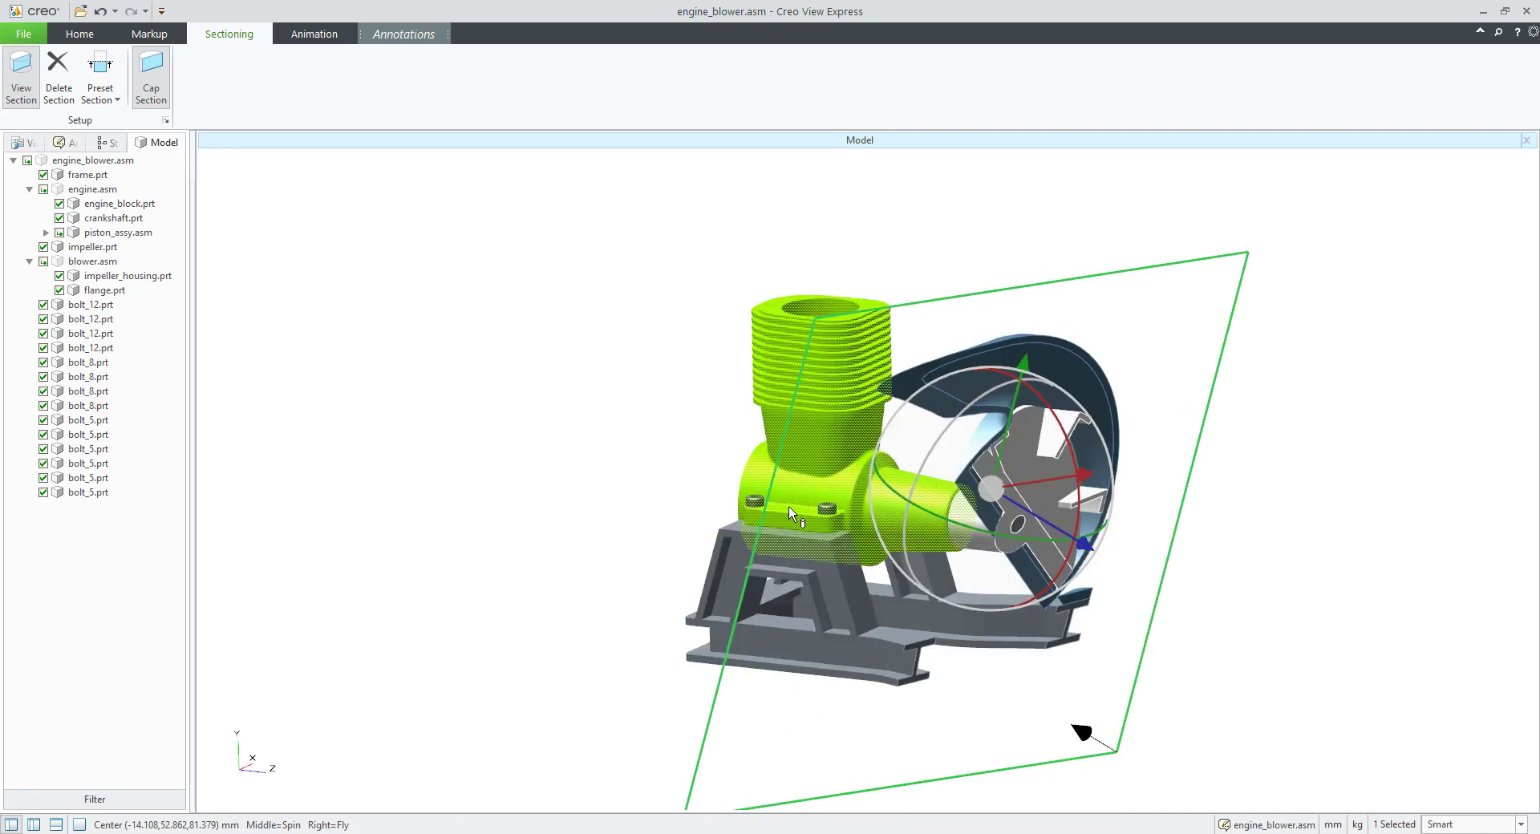
{"action": "middle_click_drag", "start_coordinate": [788, 506], "coordinate": [769, 480]}
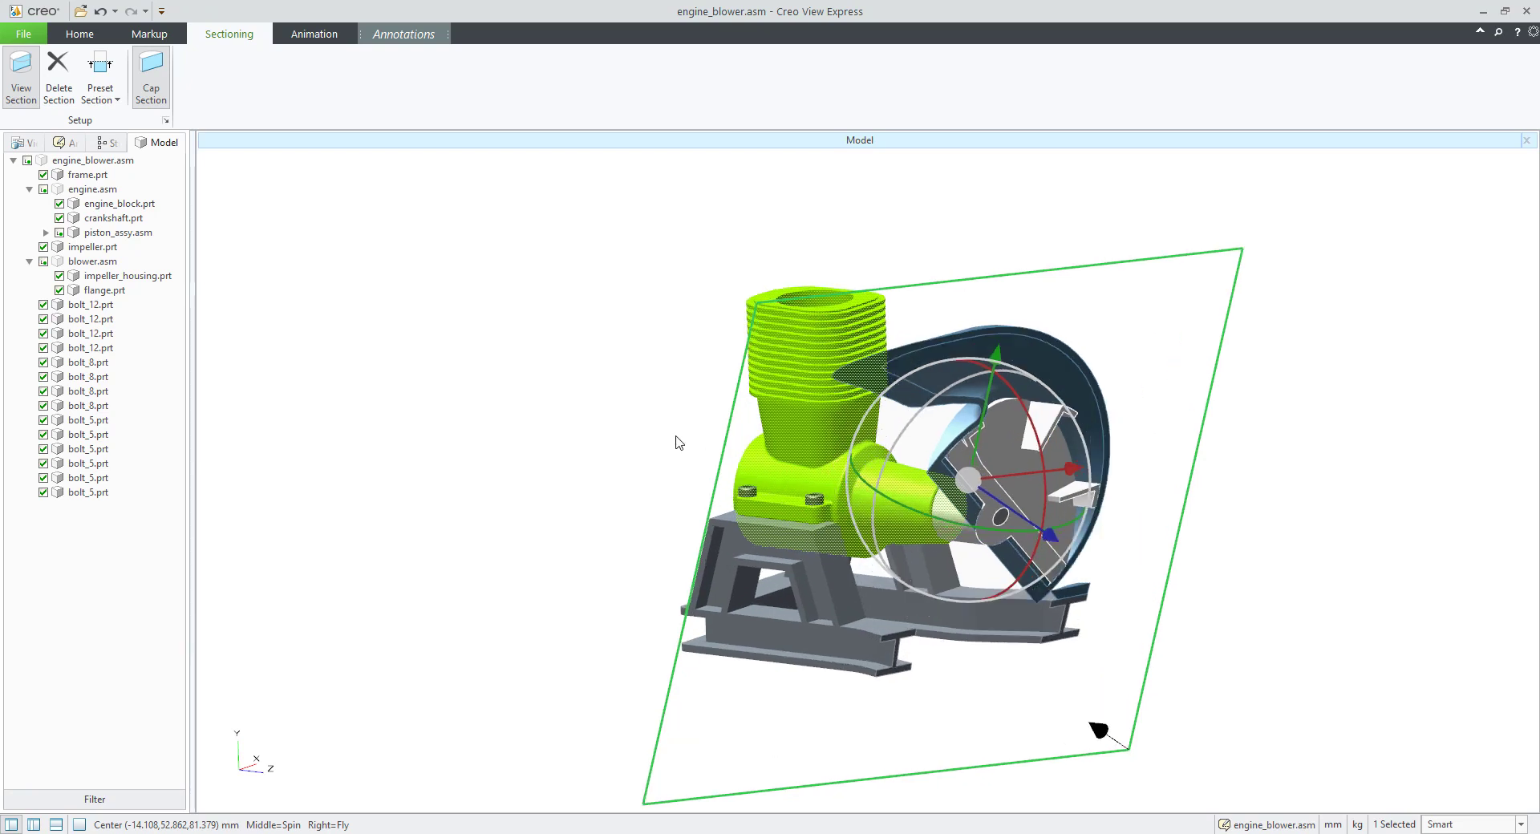
Reset the section plane to the Z-Axis preset
{"action": "left_click", "coordinate": [113, 103]}
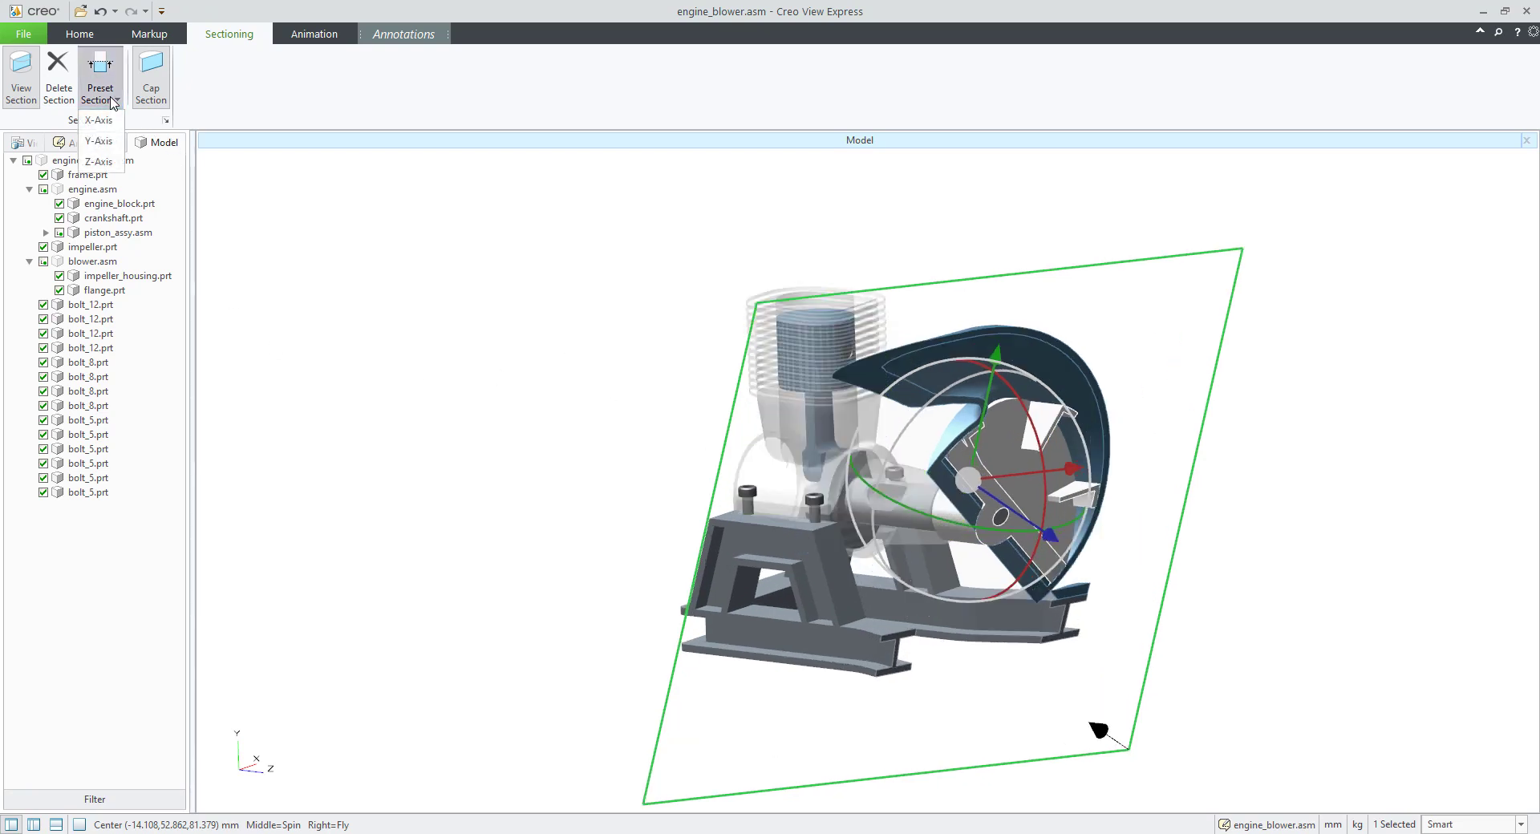
{"action": "left_click", "coordinate": [99, 162]}
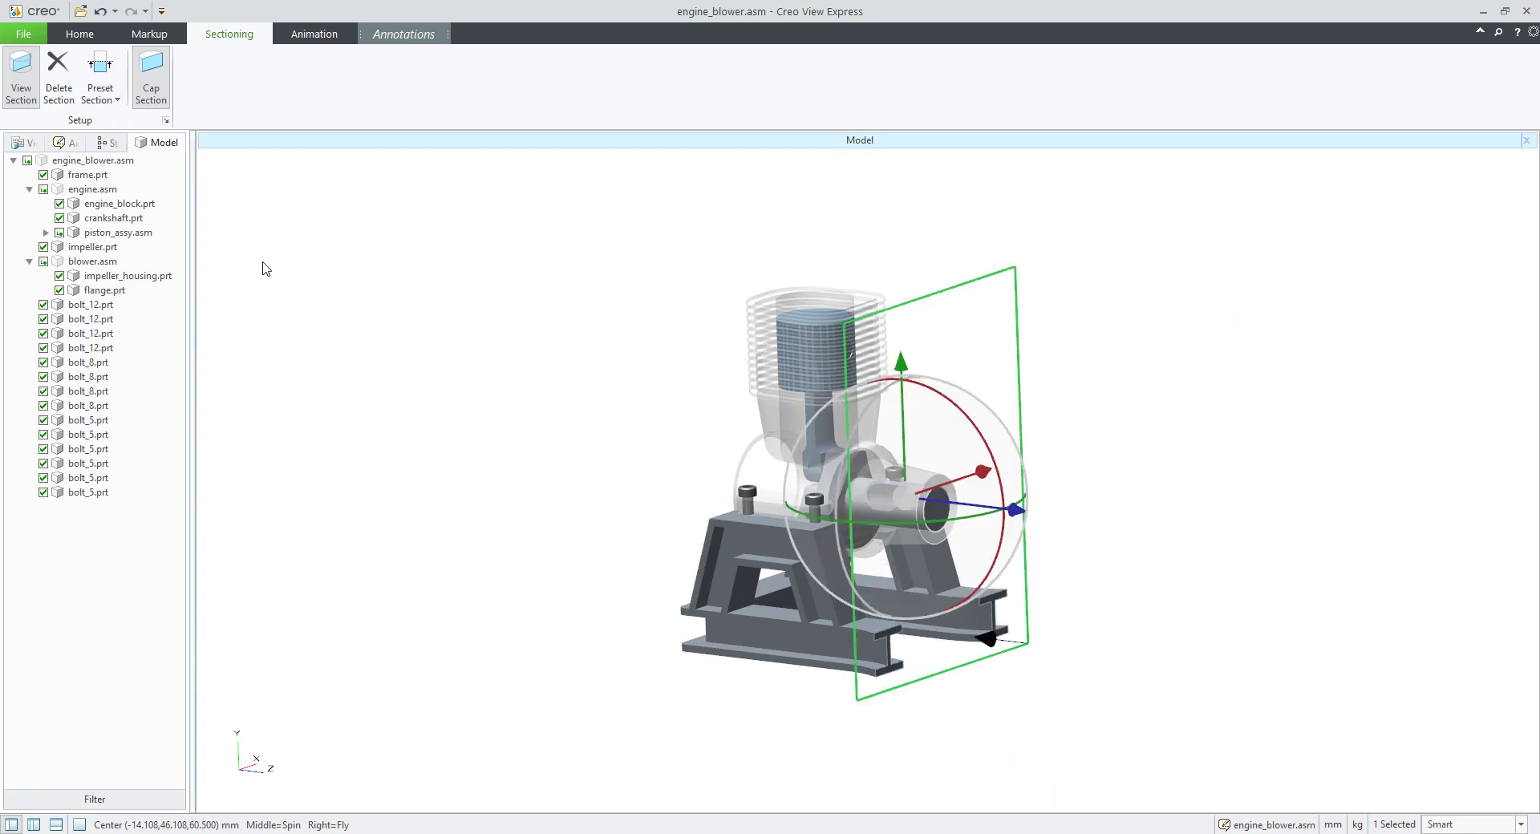
Switch the section to the Y-Axis preset and lower the plane to about Y 36.7 mm
{"action": "left_click", "coordinate": [101, 88]}
{"action": "left_click", "coordinate": [104, 149]}
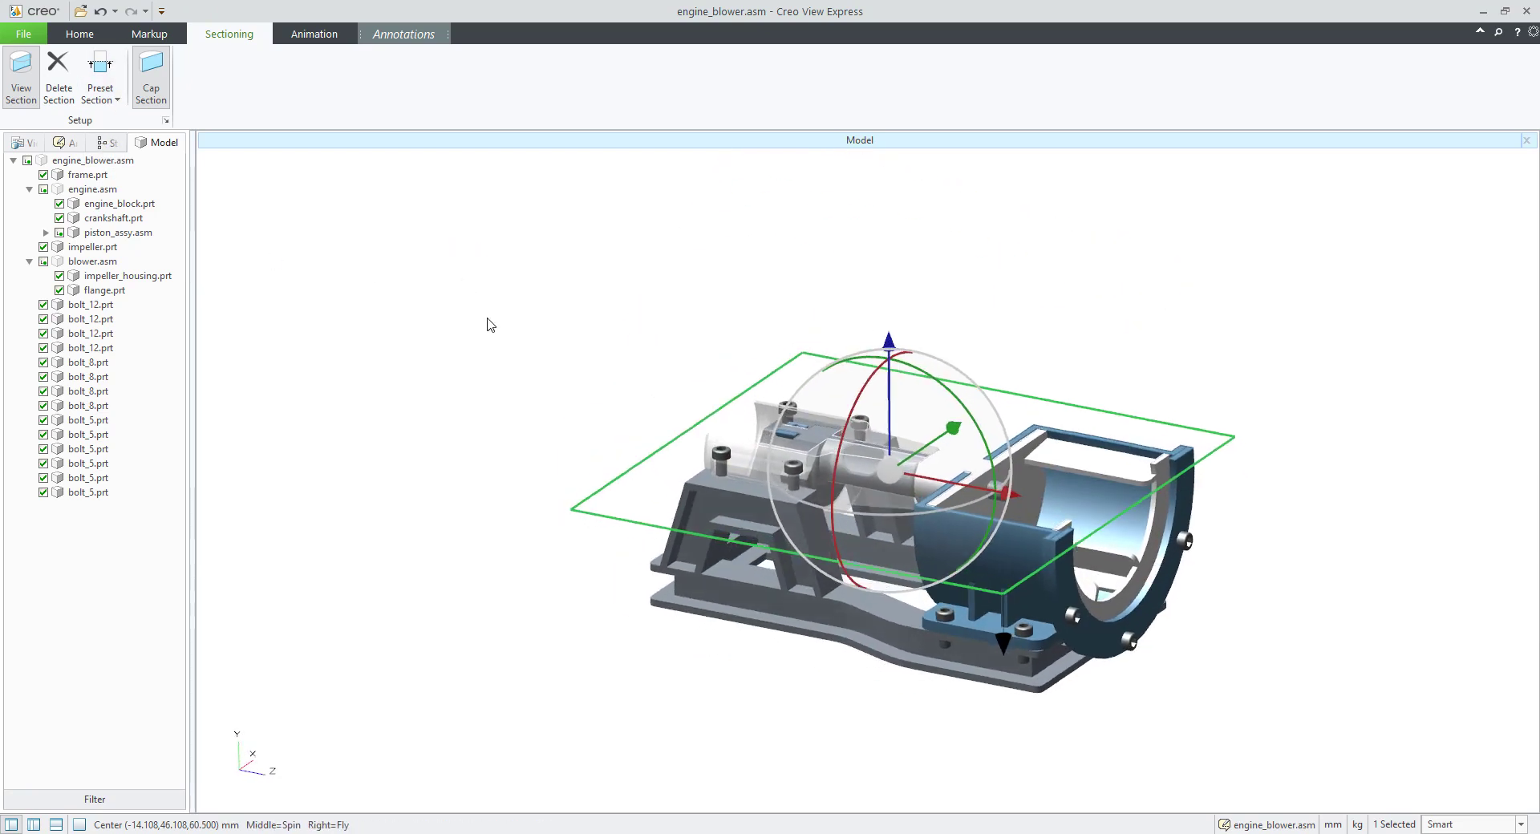
{"action": "left_click_drag", "start_coordinate": [887, 381], "coordinate": [866, 415]}
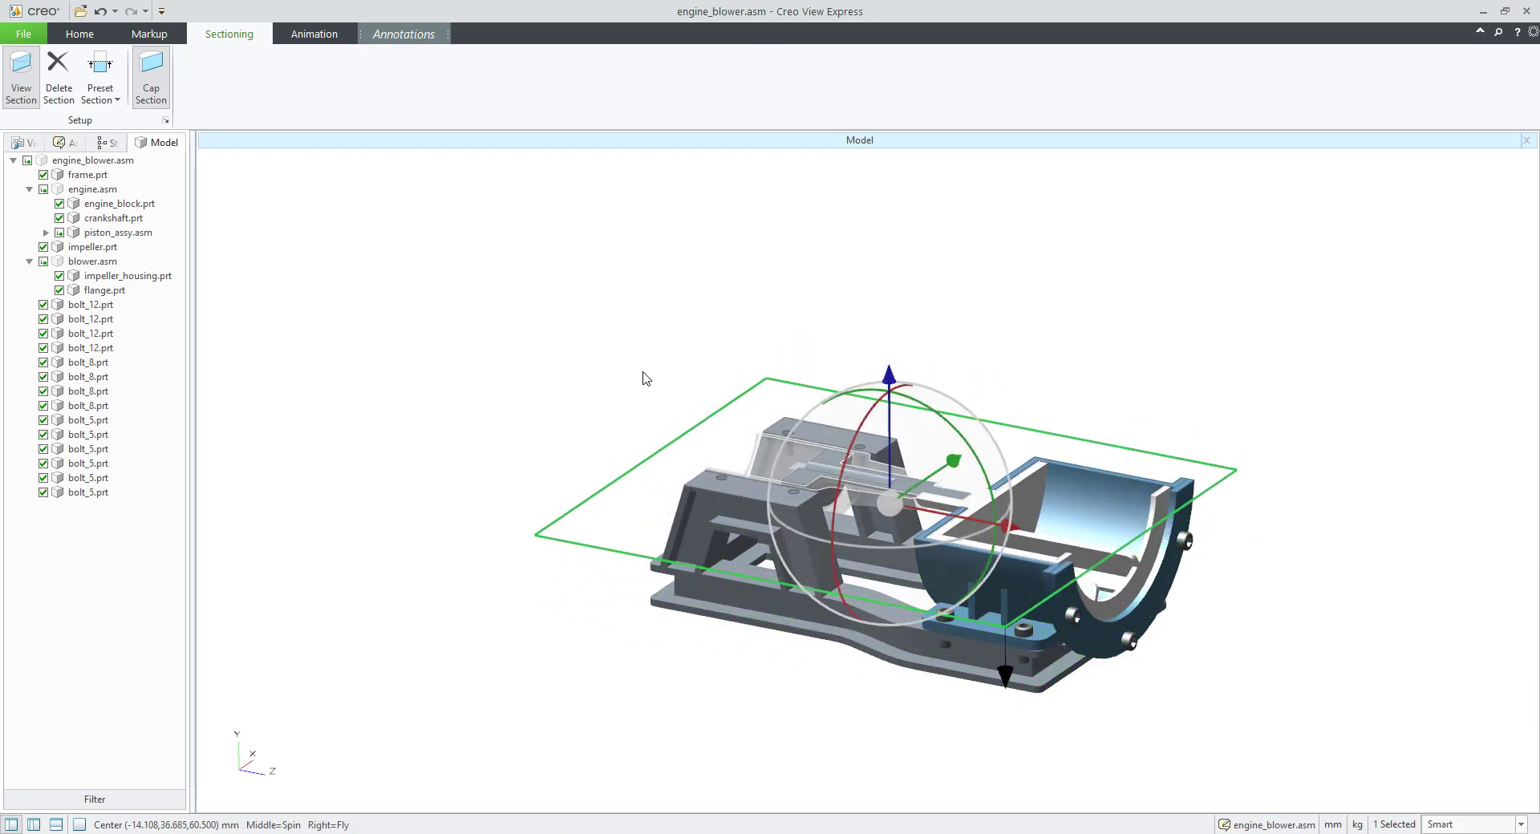
Switch the section to the X-Axis preset to cut the assembly lengthwise
{"action": "left_click", "coordinate": [113, 103]}
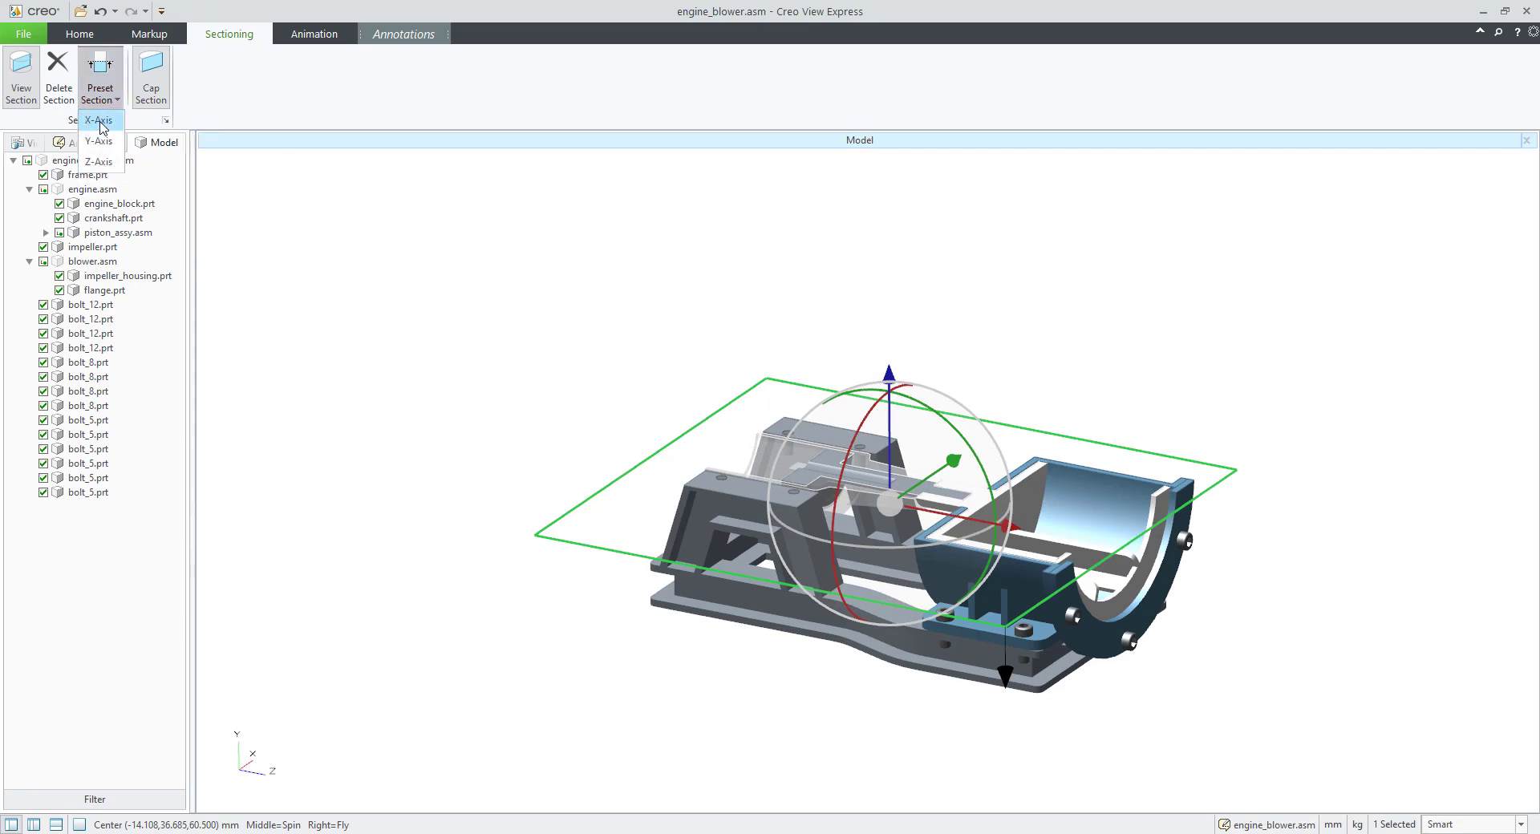
{"action": "left_click", "coordinate": [100, 144]}
{"action": "middle_click_drag", "start_coordinate": [758, 453], "coordinate": [633, 473]}
{"action": "mouse_move", "coordinate": [634, 473]}
{"action": "left_mouse_down"}
{"action": "mouse_move", "coordinate": [693, 452]}
{"action": "mouse_move", "coordinate": [641, 470]}
{"action": "left_mouse_up"}
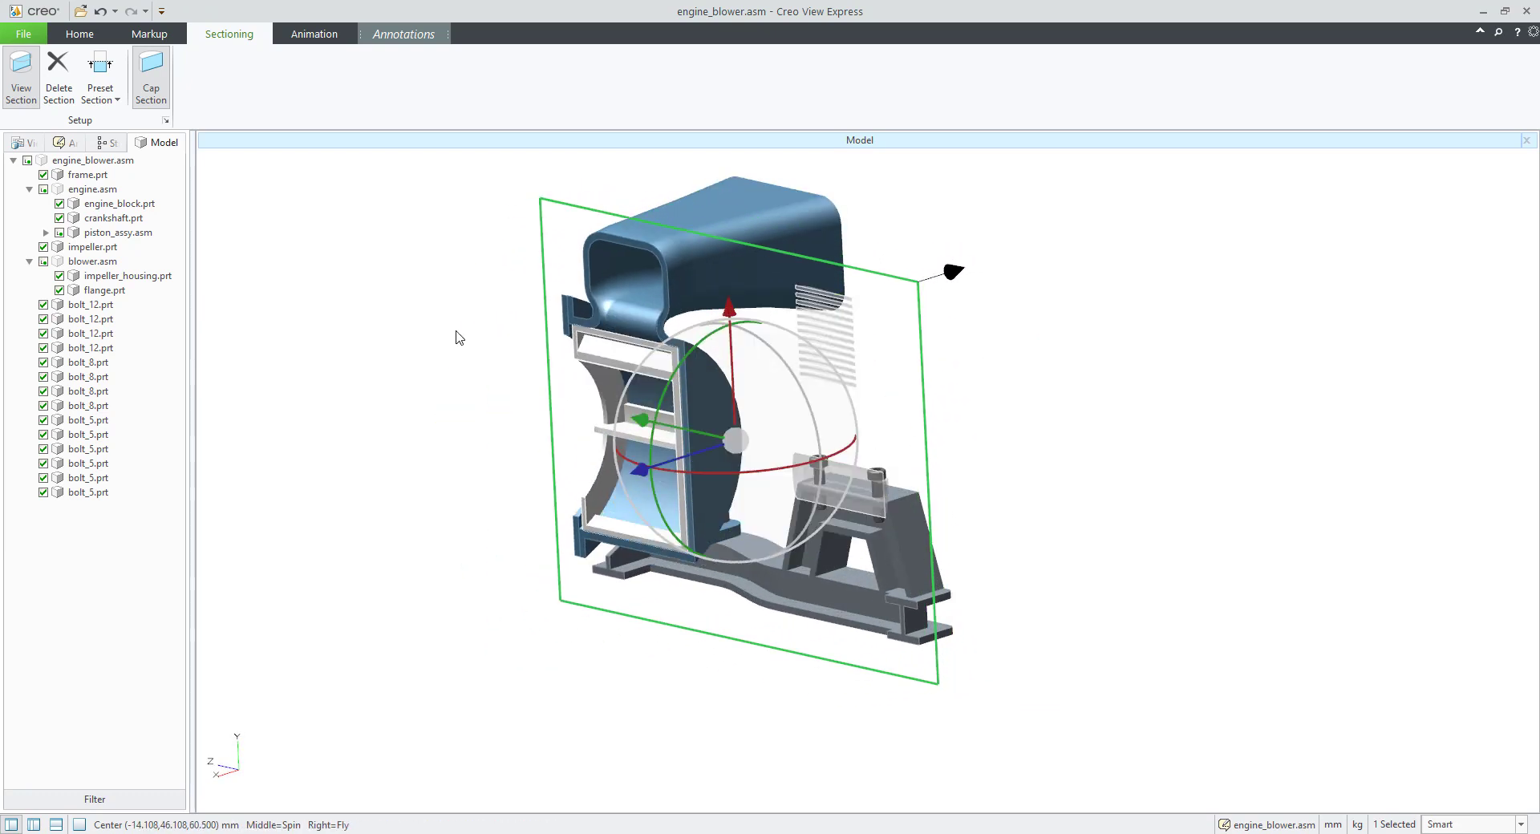
In the section properties, orient the plane by reference to the frame's upper face, also using it as intersecting point
{"action": "left_click", "coordinate": [167, 121]}
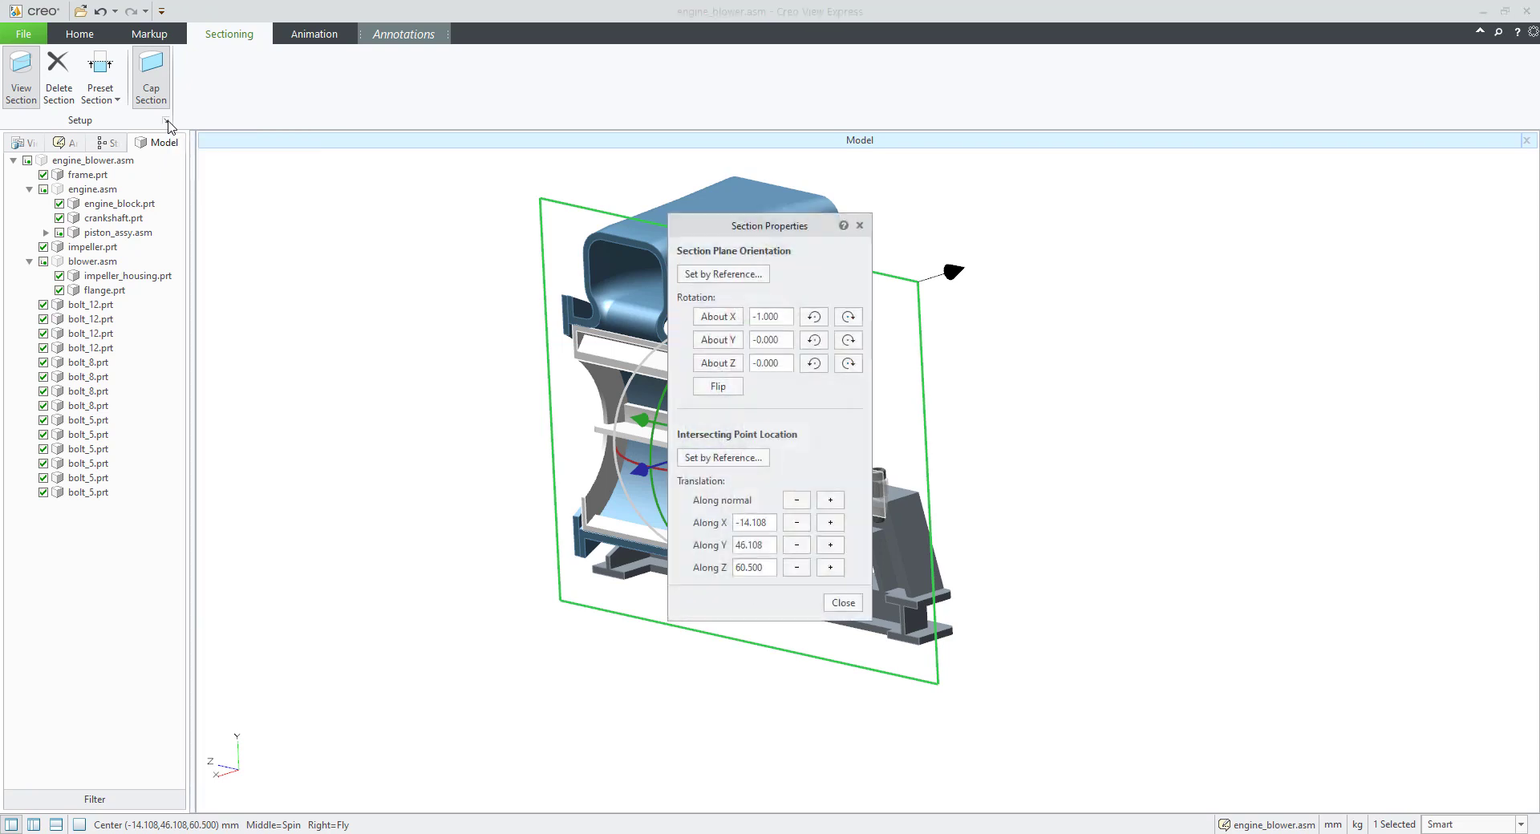
{"action": "left_click_drag", "start_coordinate": [761, 231], "coordinate": [1125, 275]}
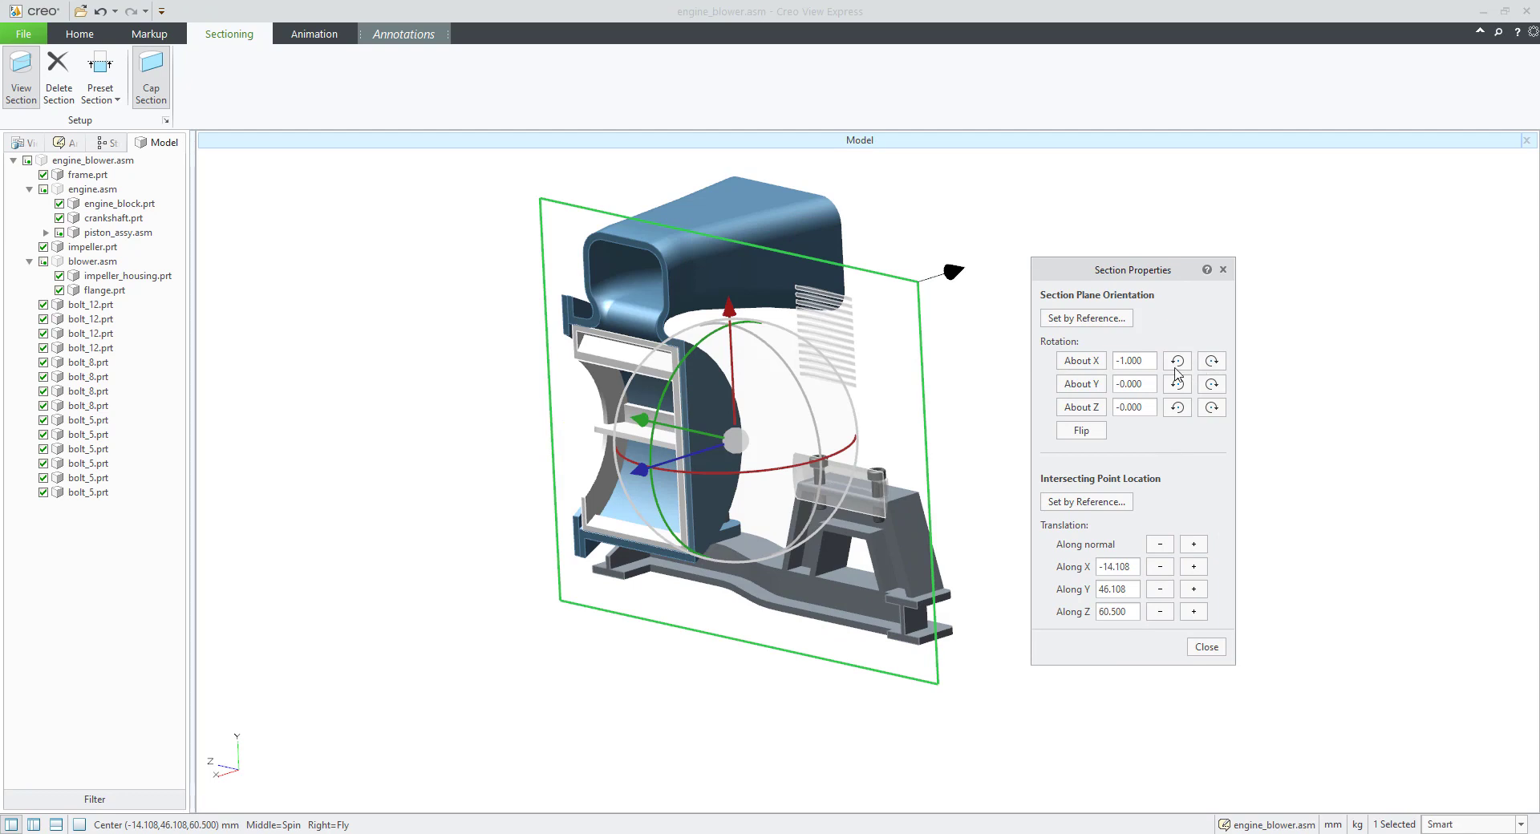
{"action": "left_click", "coordinate": [1066, 320]}
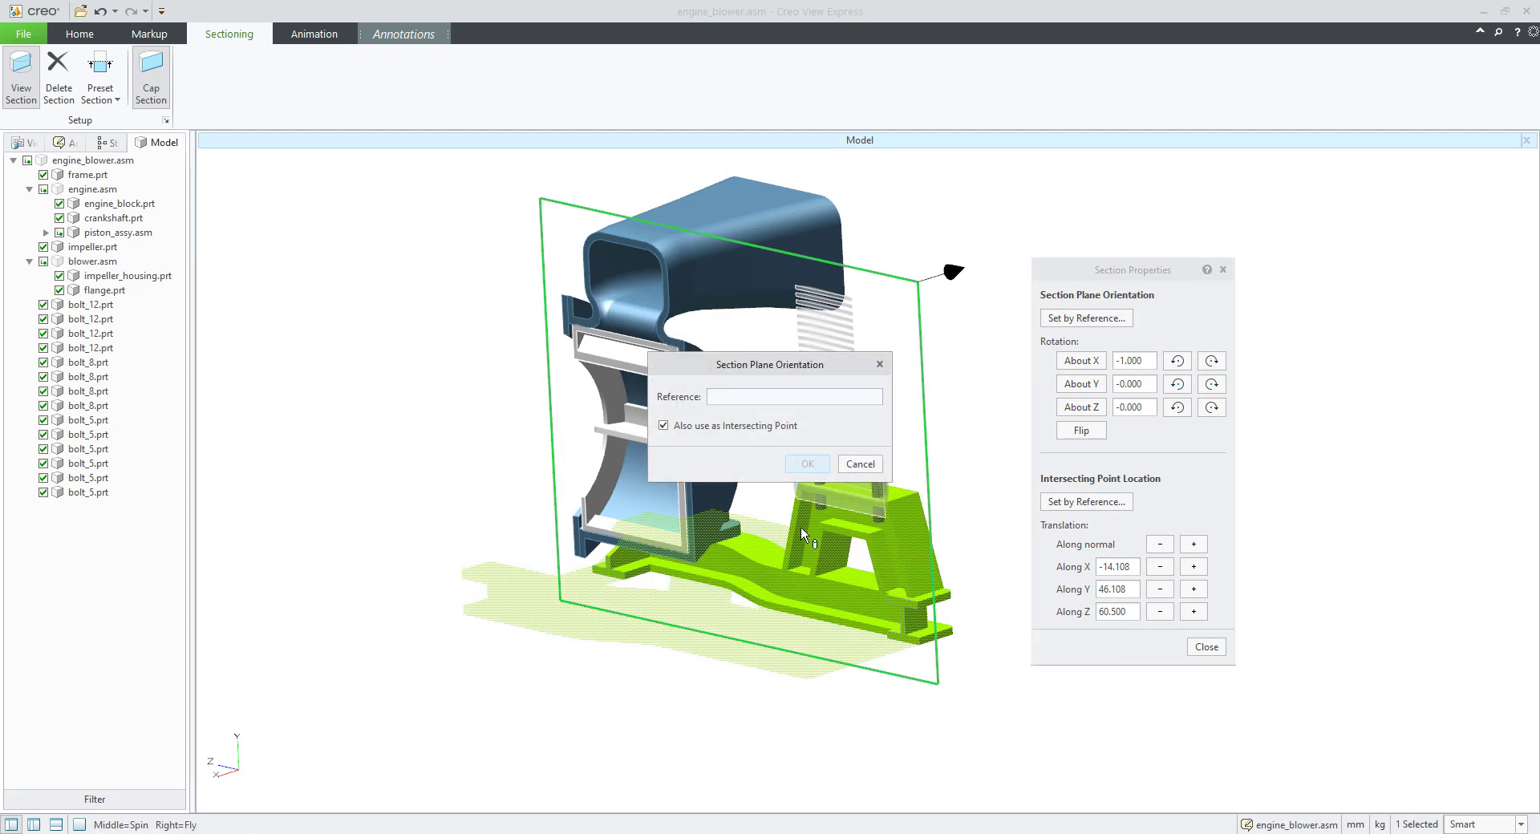
{"action": "left_click", "coordinate": [766, 554]}
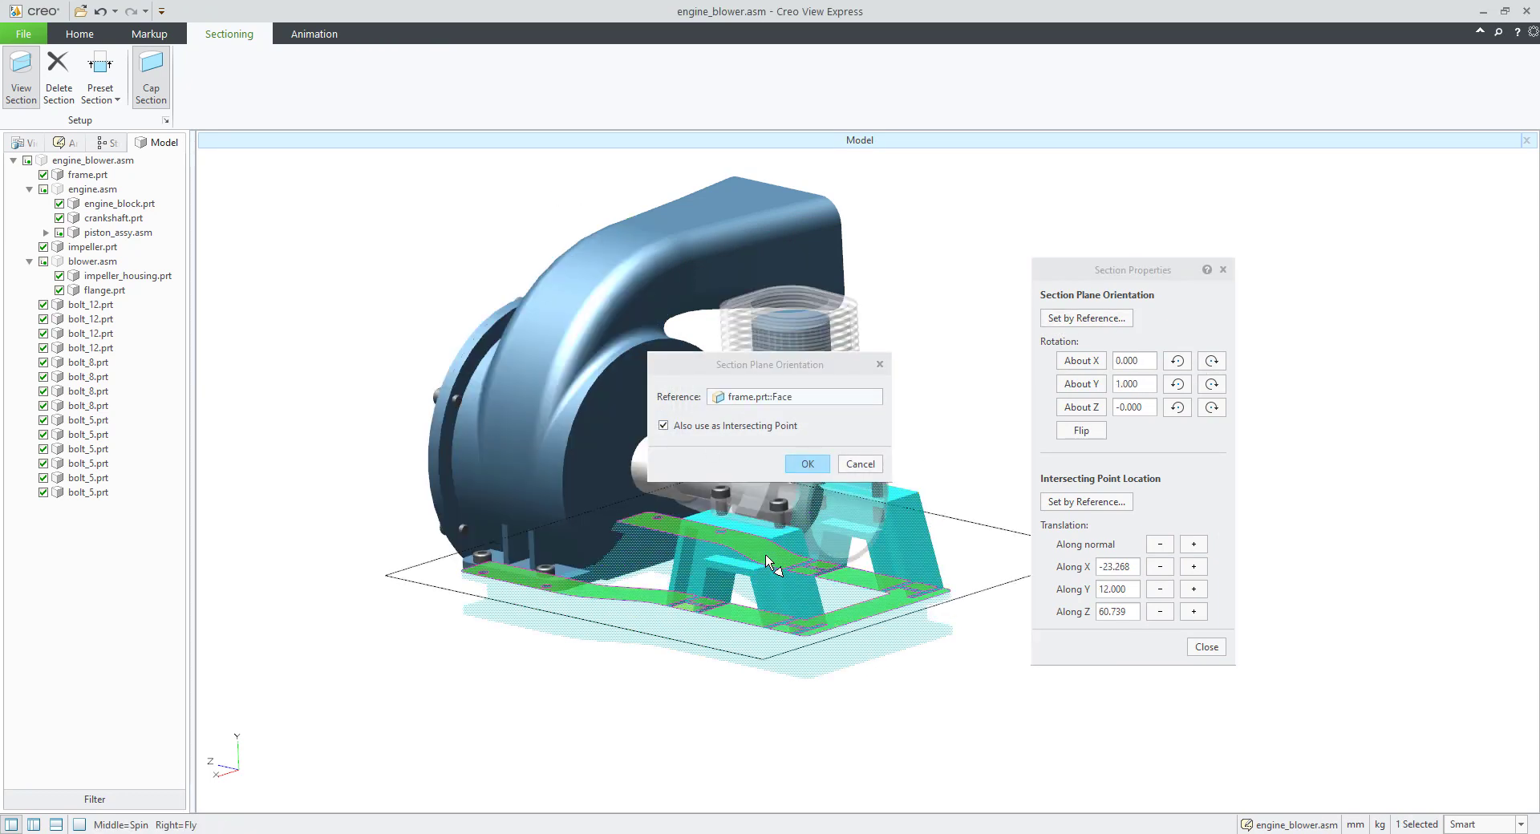
{"action": "left_click", "coordinate": [807, 464]}
Flip the section plane so the lower part of the assembly remains
{"action": "middle_click_drag", "start_coordinate": [762, 494], "coordinate": [965, 487]}
{"action": "left_click", "coordinate": [1081, 430]}
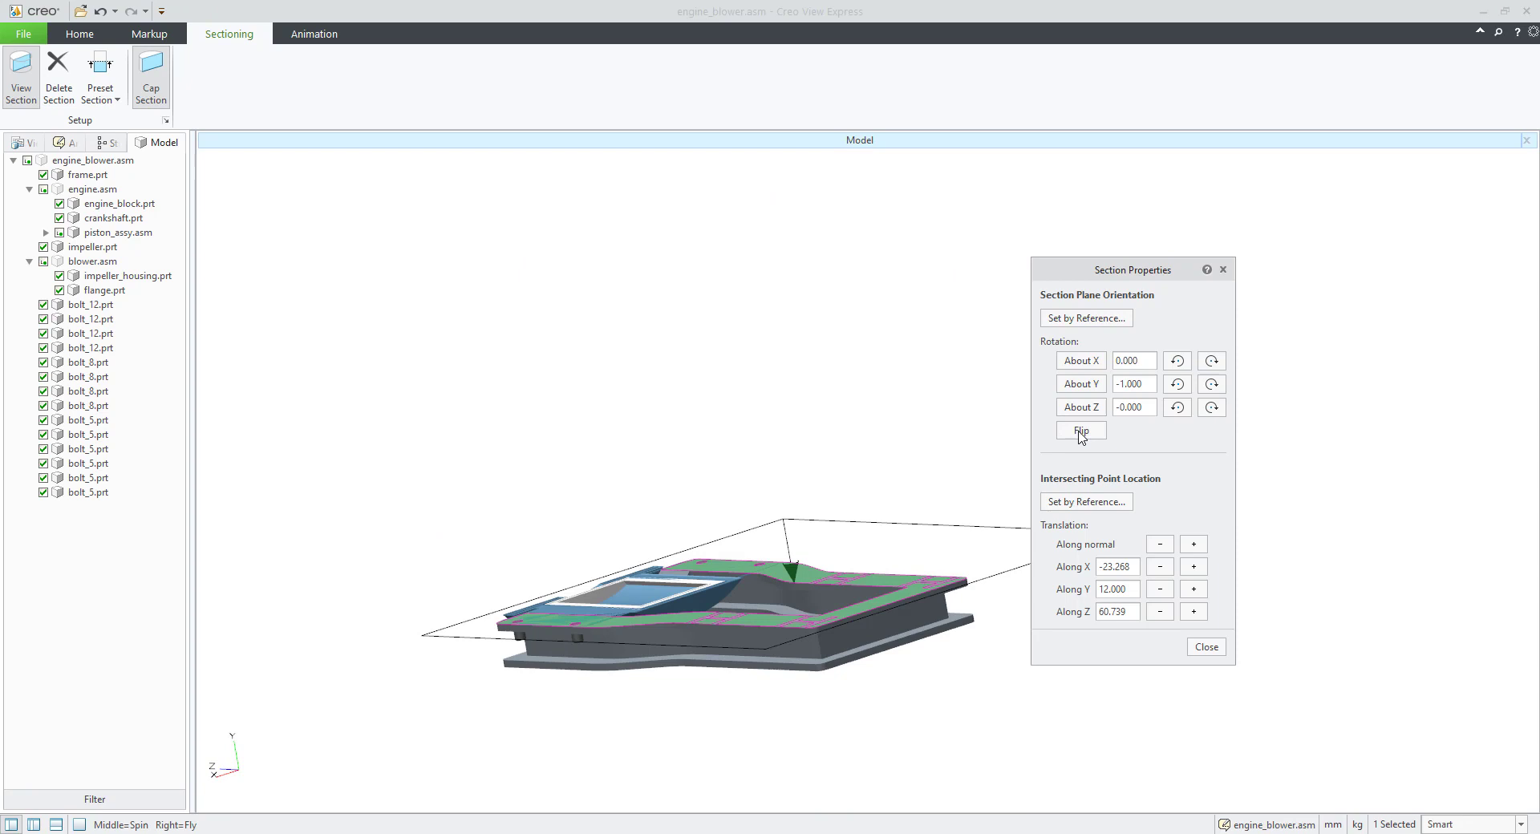
{"action": "middle_click_drag", "start_coordinate": [811, 522], "coordinate": [867, 624]}
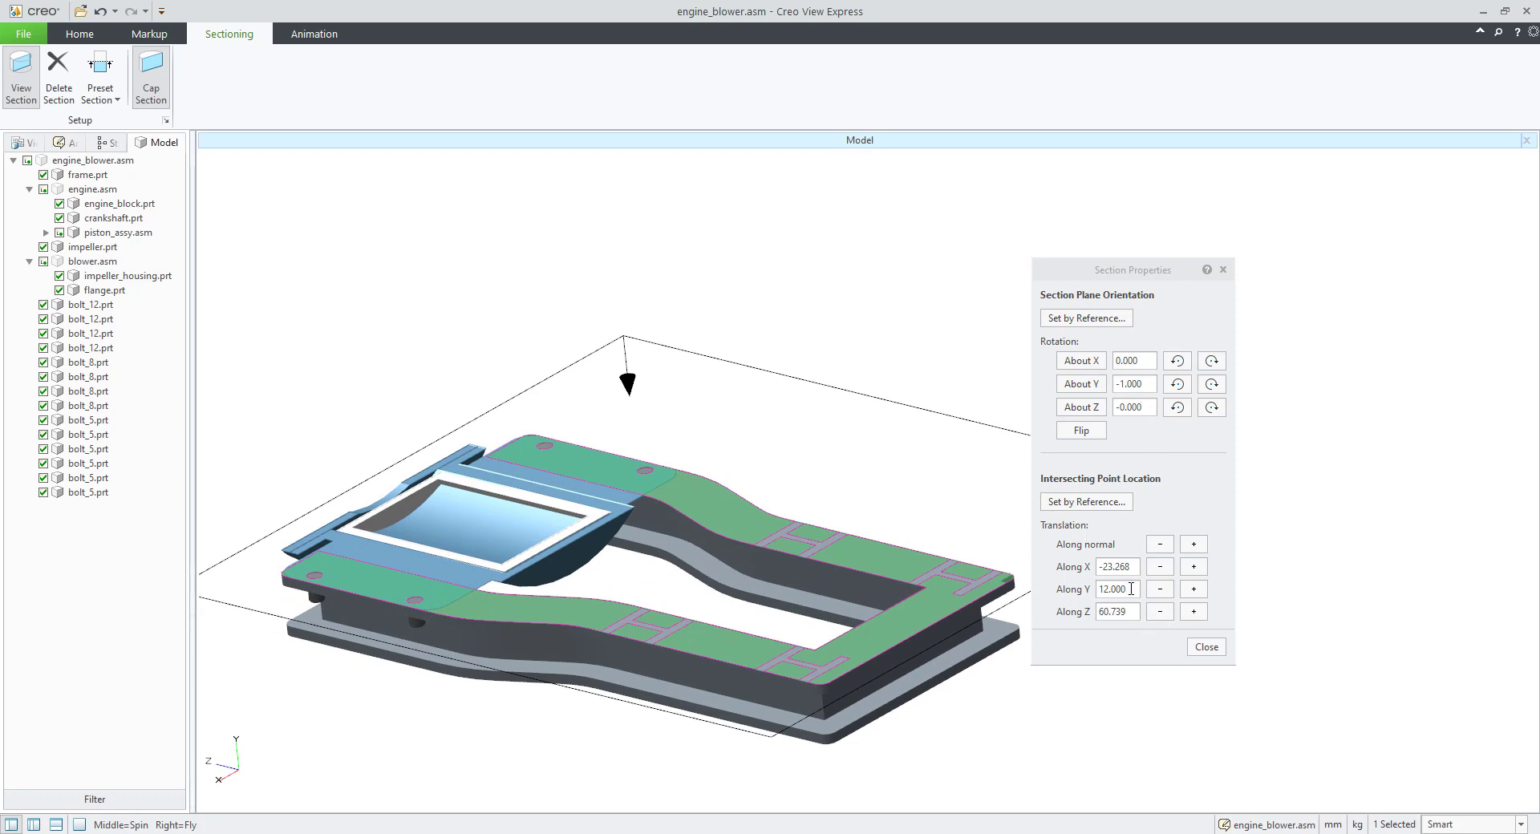
Raise the section plane's translation along Y to 15 mm and then to 20 mm, and close the section properties
{"action": "left_click_drag", "start_coordinate": [1131, 589], "coordinate": [1066, 586]}
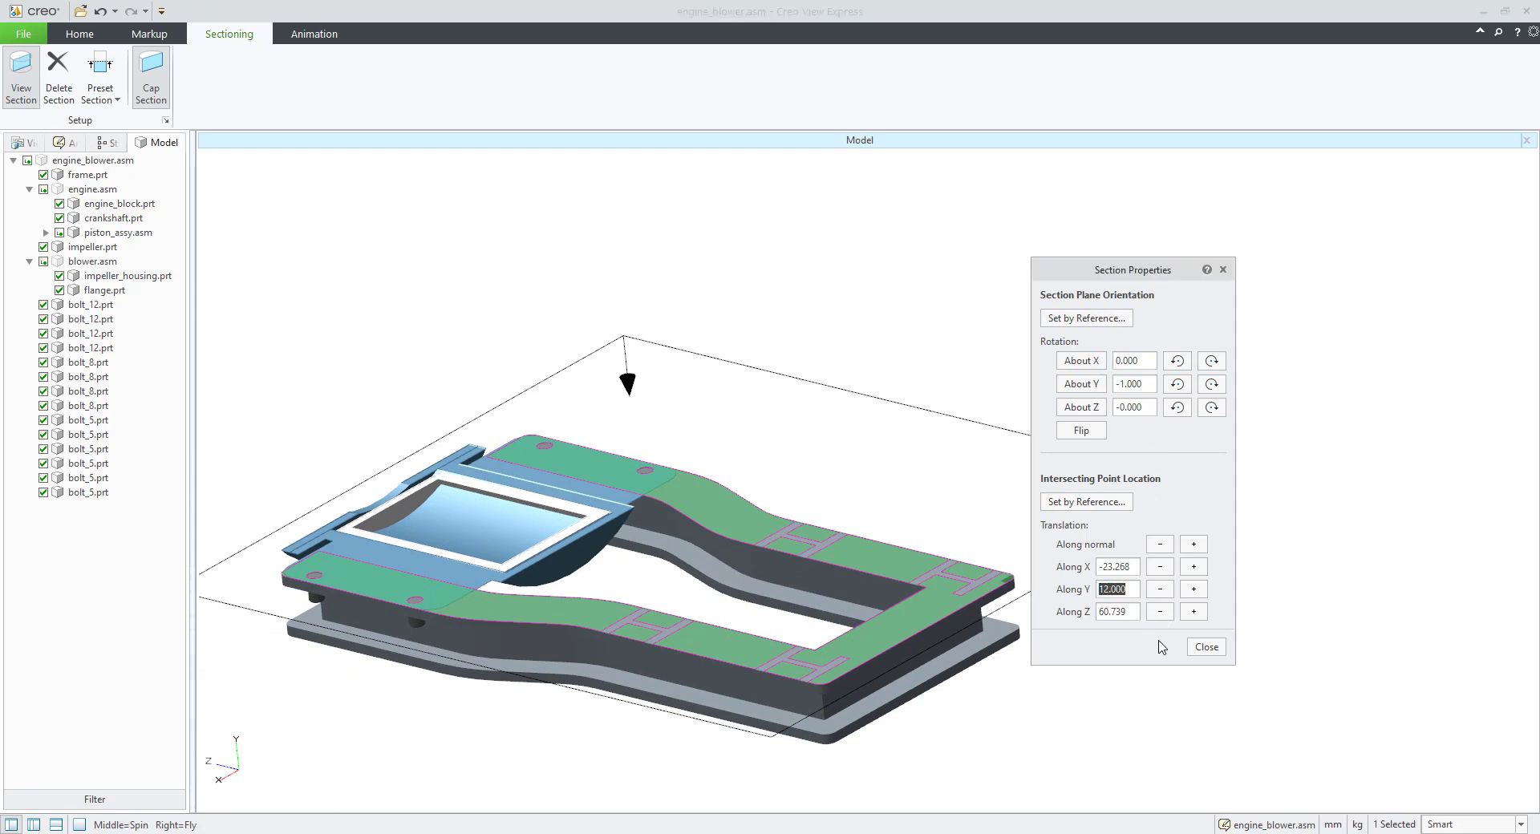
{"action": "type", "text": "15"}
{"action": "key", "text": "Return"}
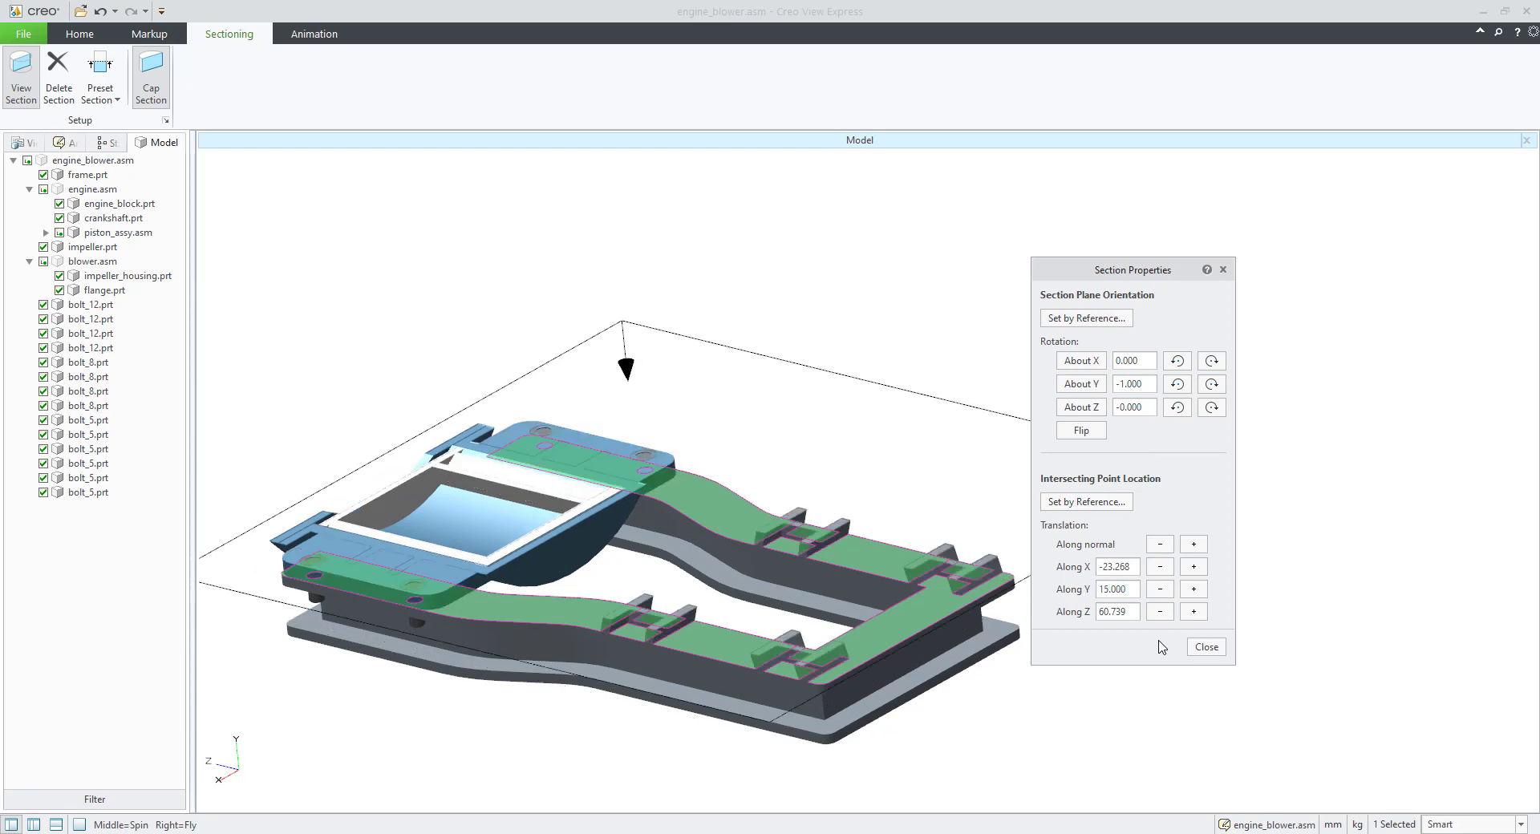
{"action": "left_click_drag", "start_coordinate": [1133, 589], "coordinate": [979, 587]}
{"action": "type", "text": "20"}
{"action": "key", "text": "Return"}
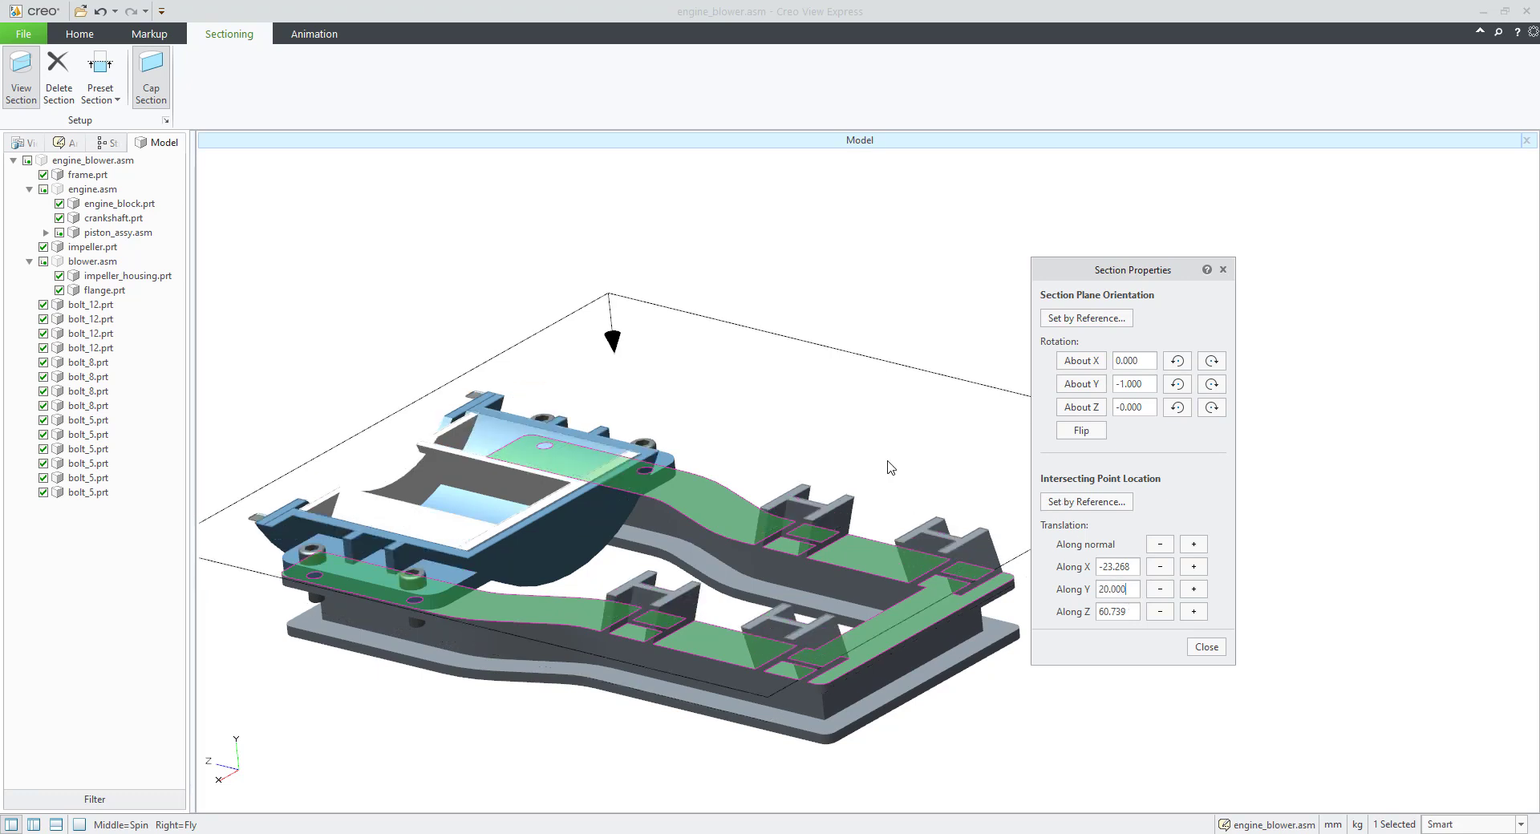
{"action": "left_click", "coordinate": [1211, 648]}
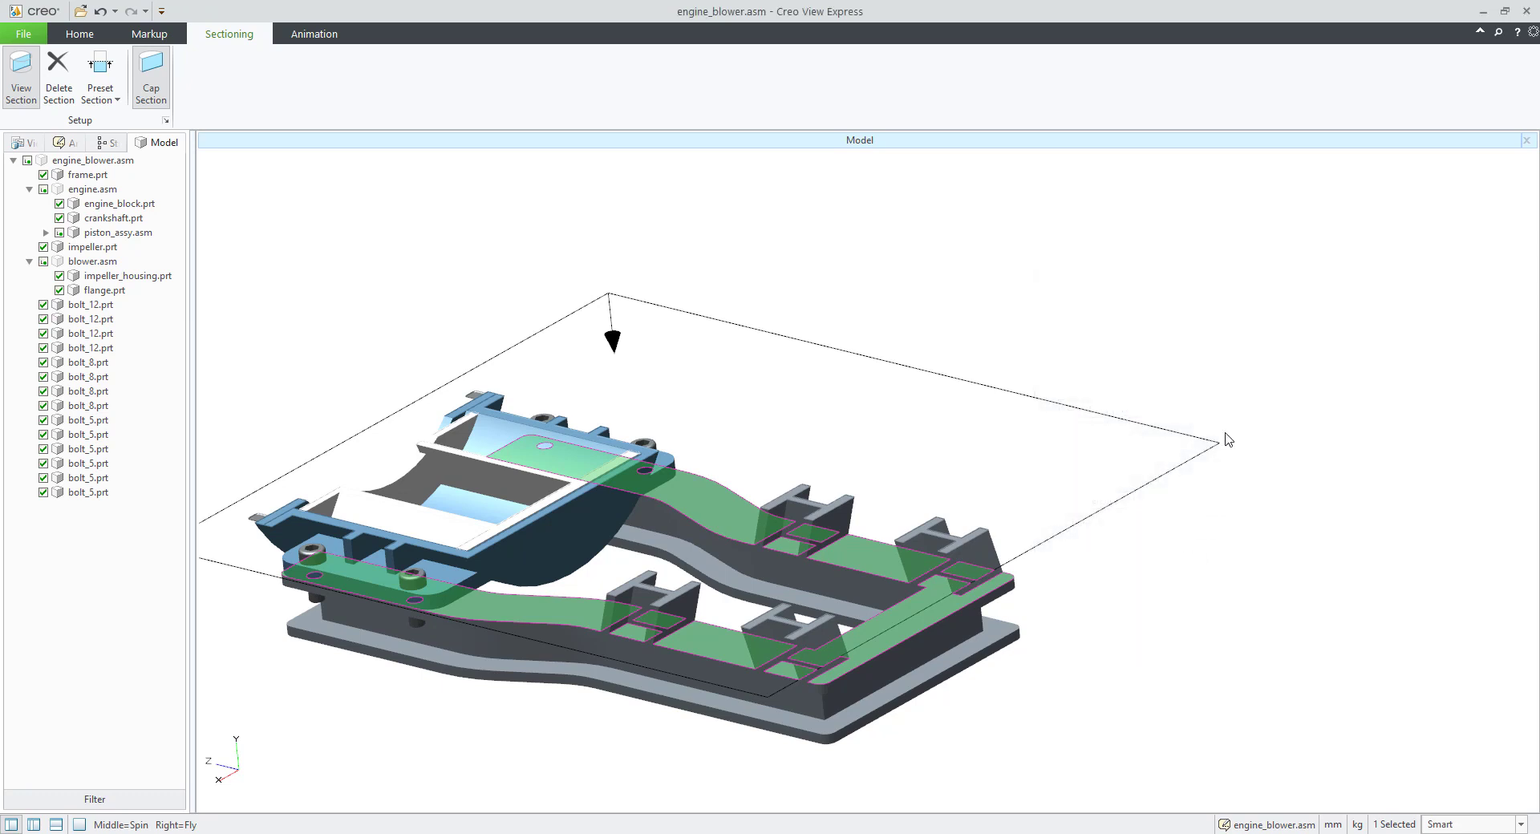
Delete the section to restore the complete engine blower assembly
{"action": "middle_click_drag", "start_coordinate": [1151, 371], "coordinate": [1019, 429]}
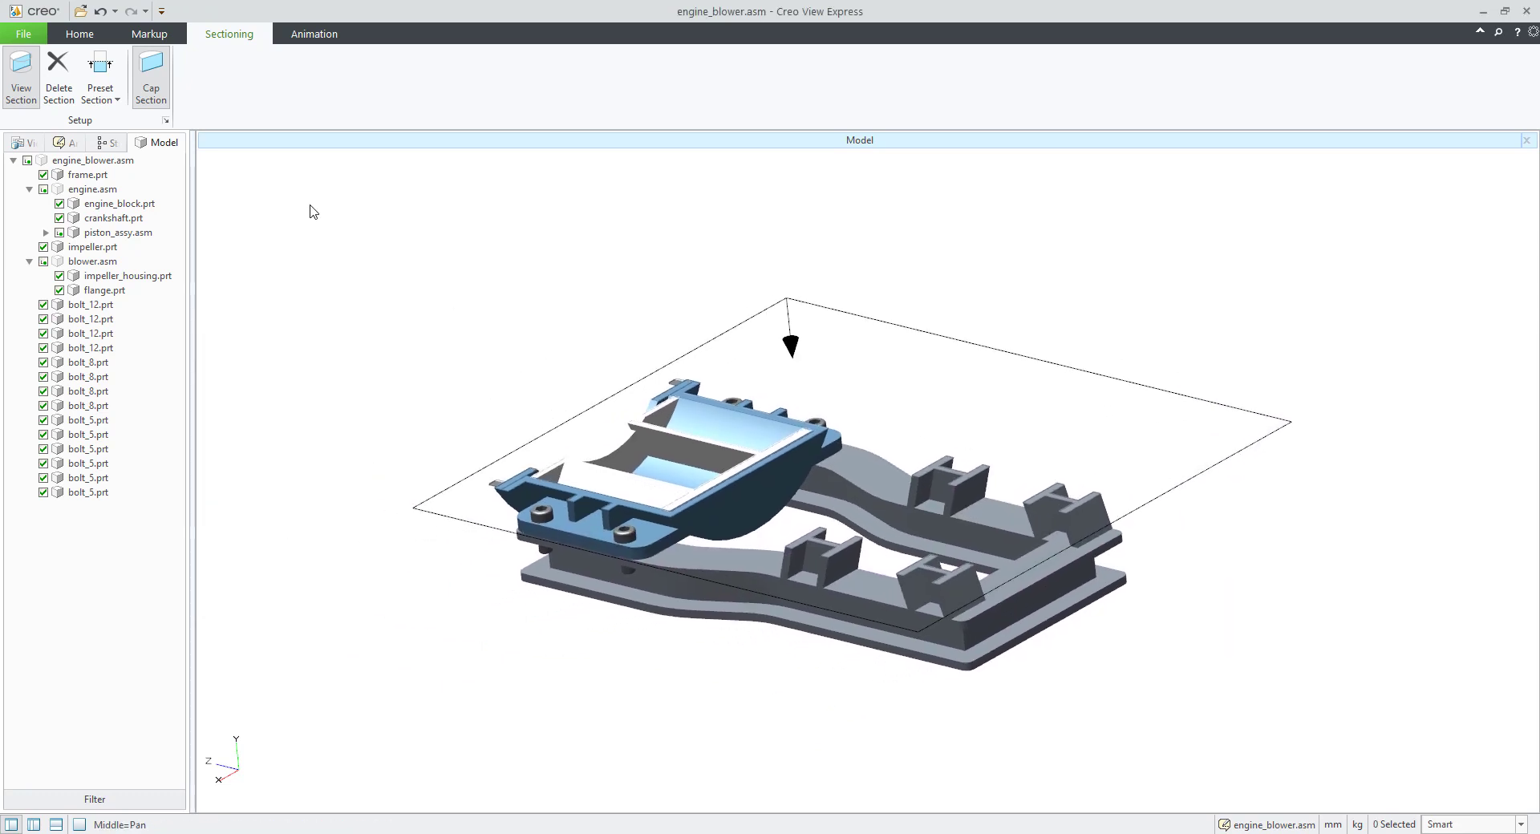
{"action": "mouse_move", "coordinate": [482, 274]}
{"action": "middle_mouse_down"}
{"action": "mouse_move", "coordinate": [498, 262]}
{"action": "mouse_move", "coordinate": [508, 285]}
{"action": "middle_mouse_up"}
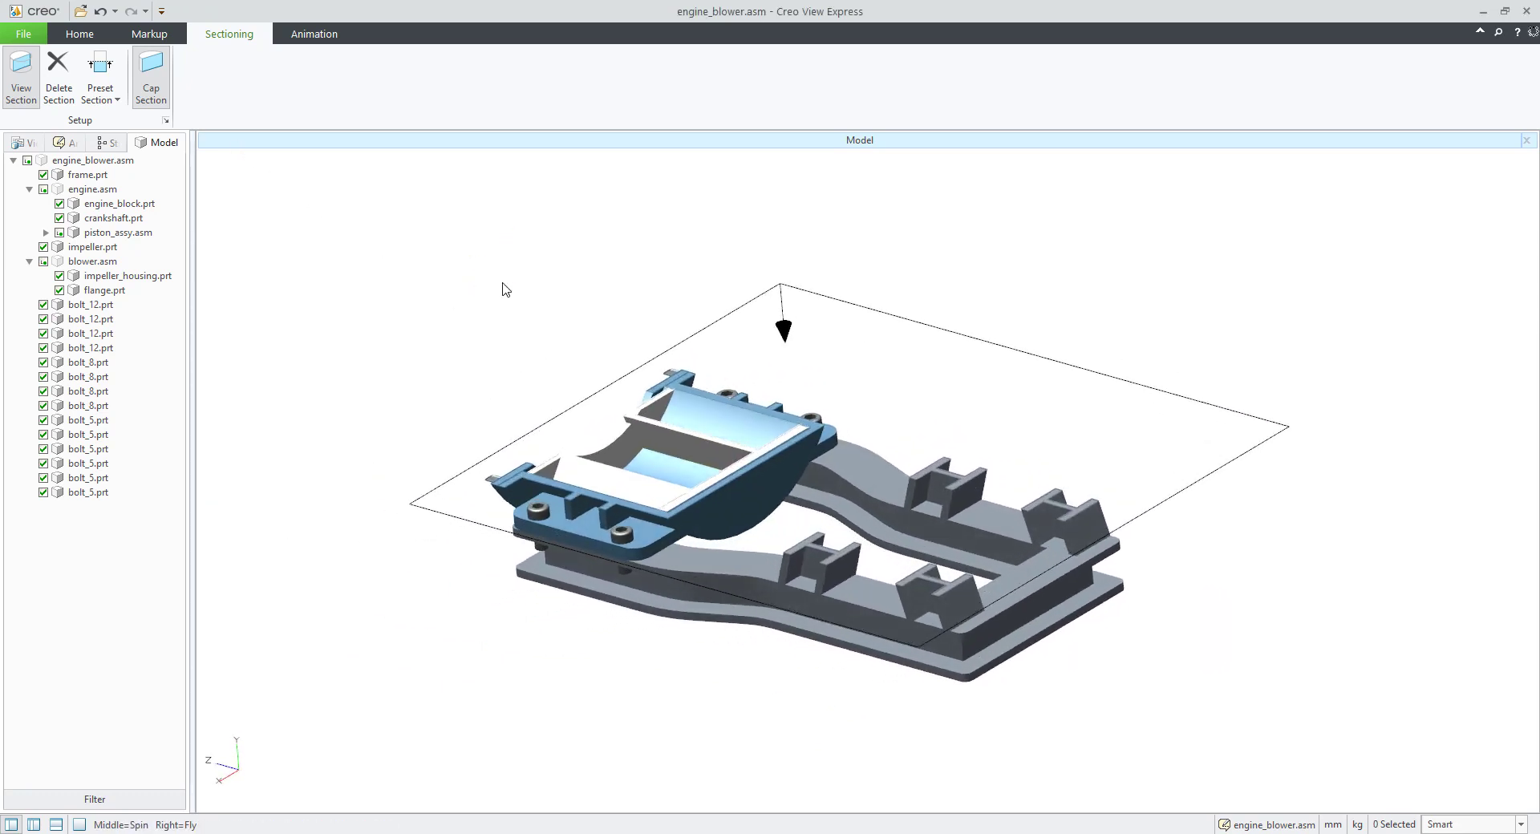
{"action": "left_click", "coordinate": [58, 80]}
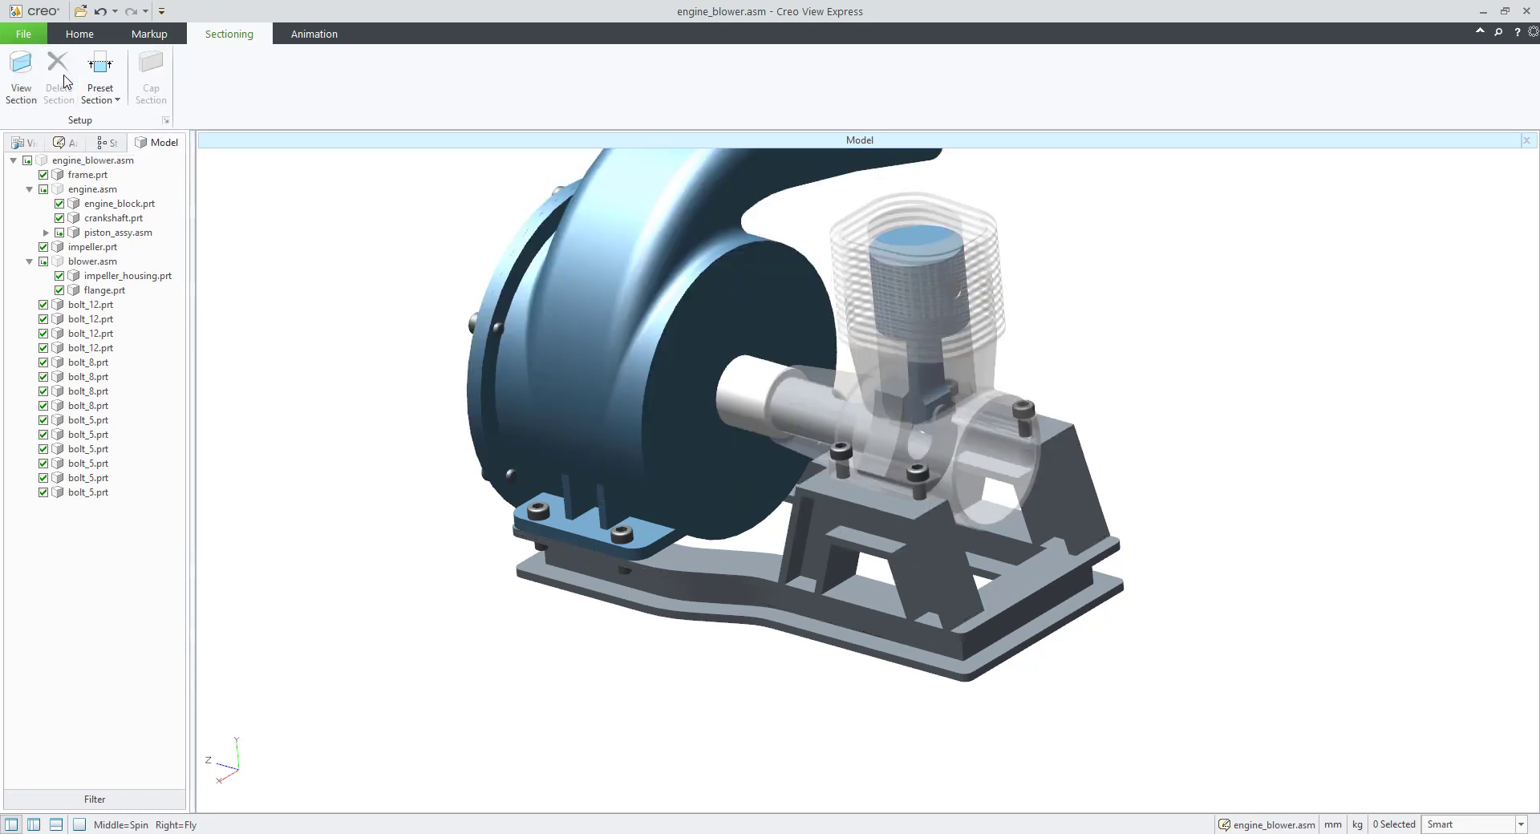
{"action": "scroll", "coordinate": [721, 481], "scroll_direction": "down", "scroll_amount": 5}
{"action": "middle_click_drag", "start_coordinate": [791, 484], "coordinate": [805, 470]}
{"action": "scroll", "coordinate": [805, 469], "scroll_direction": "up", "scroll_amount": 2}
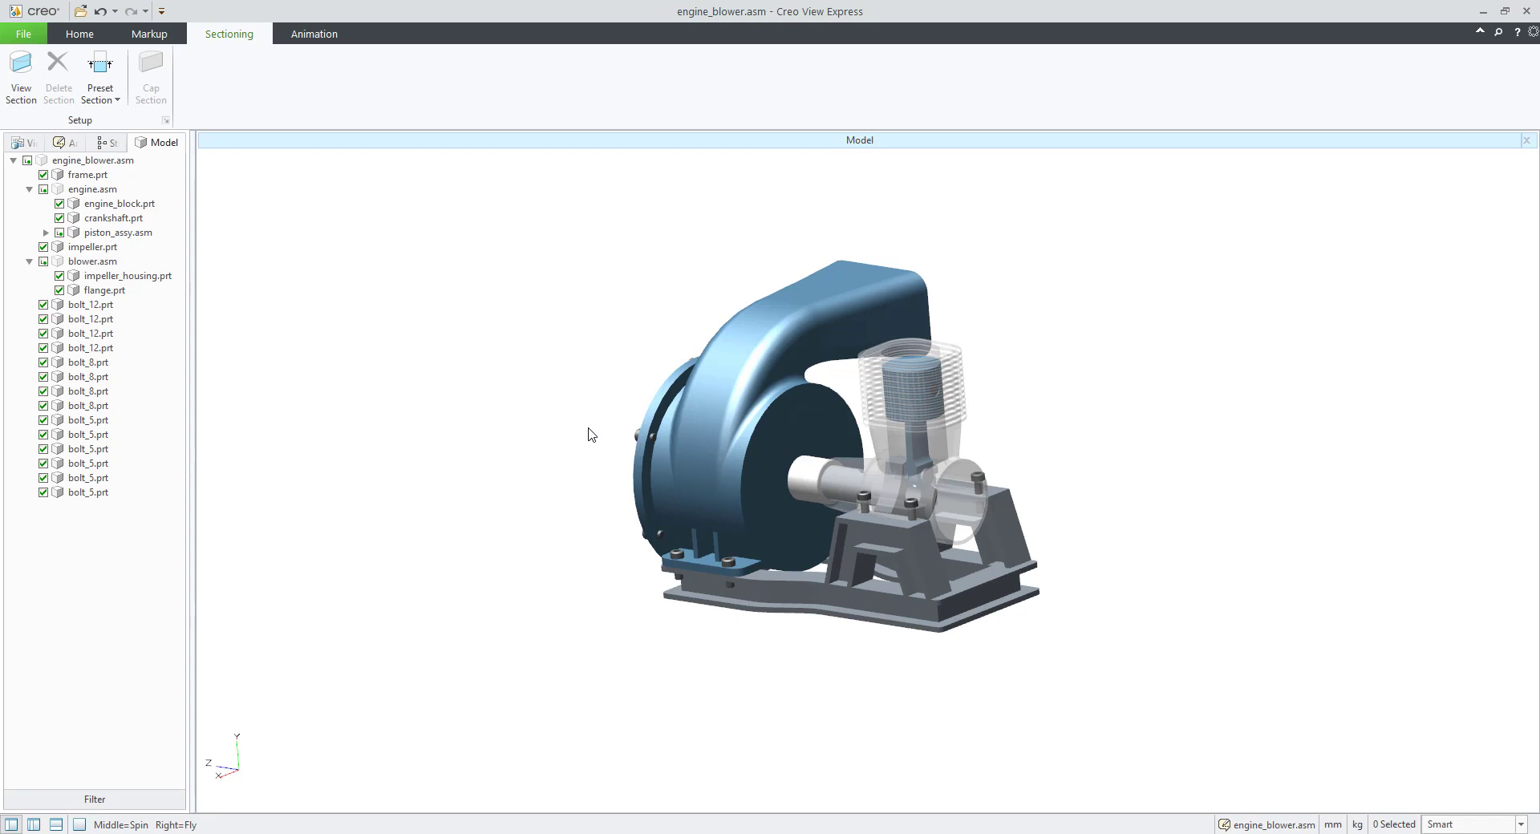
{"action": "middle_click_drag", "start_coordinate": [654, 446], "coordinate": [498, 529]}
{"action": "scroll", "coordinate": [635, 492], "scroll_direction": "up", "scroll_amount": 3}
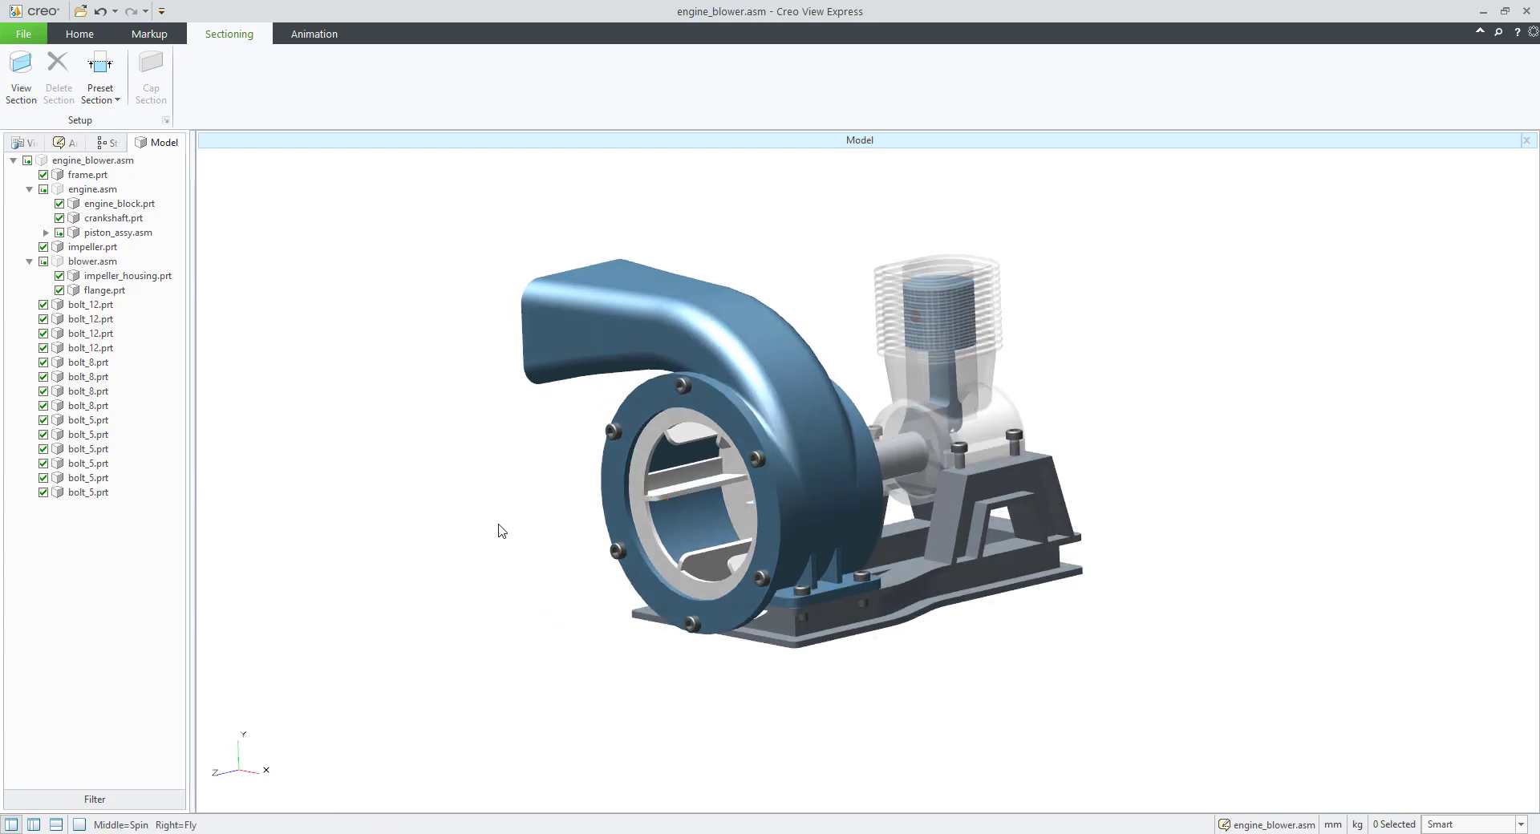